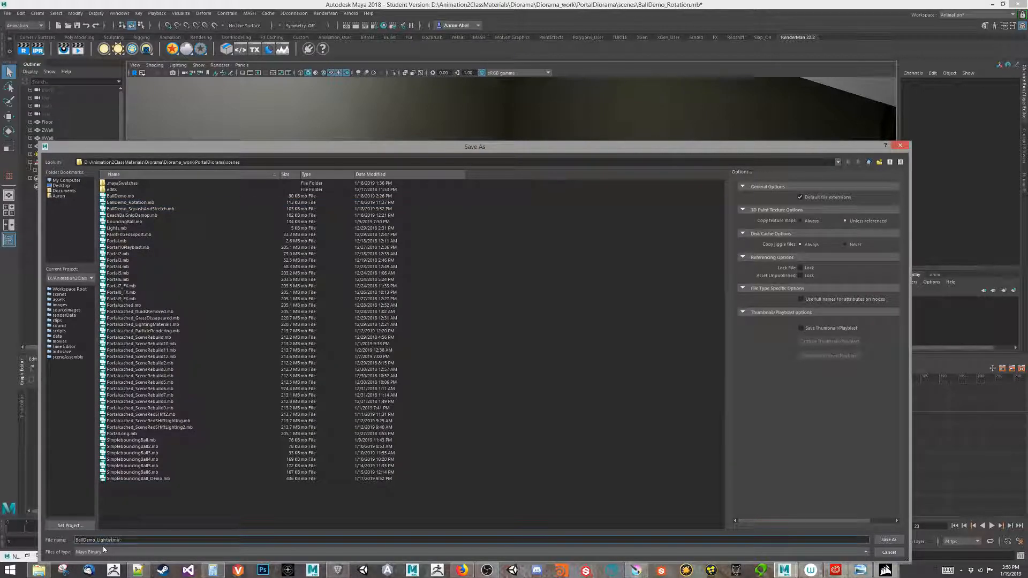
Save the scene as BallDemo_Lighting.mb past the Student Version warning, then scrub the animation.
key(Return)
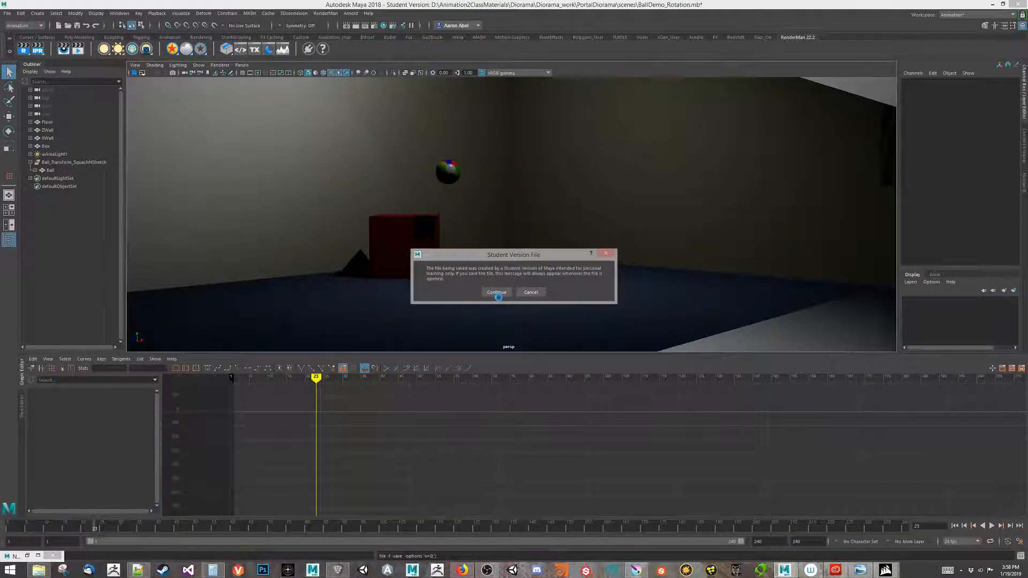
click(496, 292)
drag(92, 527, 8, 528)
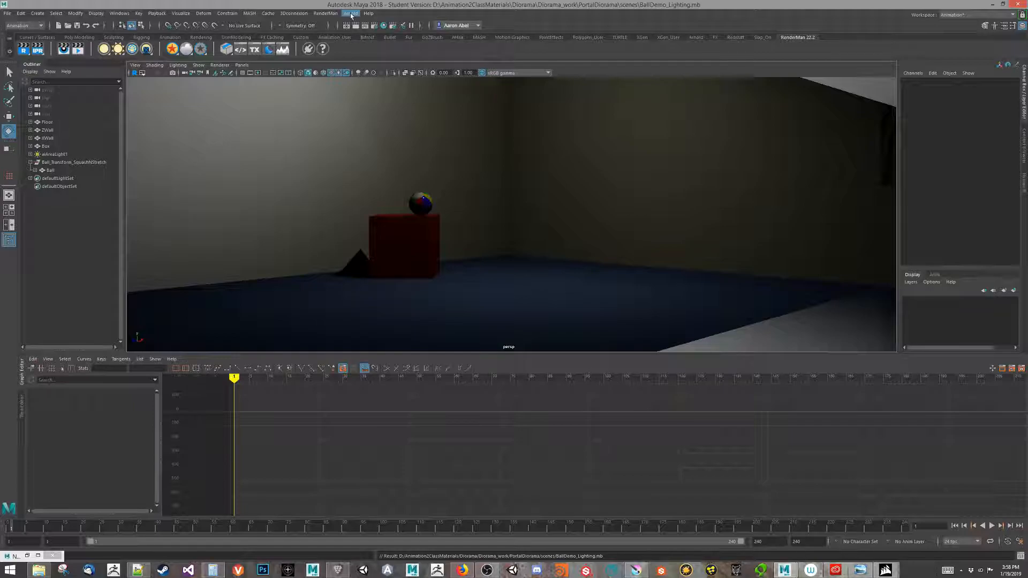
Start a live Arnold RenderView preview of the perspective camera.
click(350, 14)
click(358, 28)
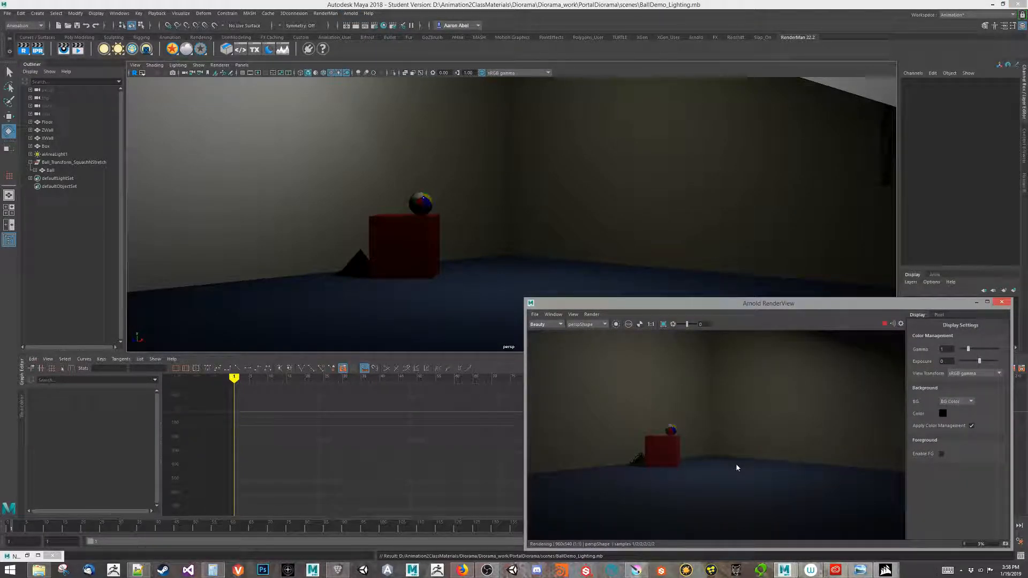
click(468, 312)
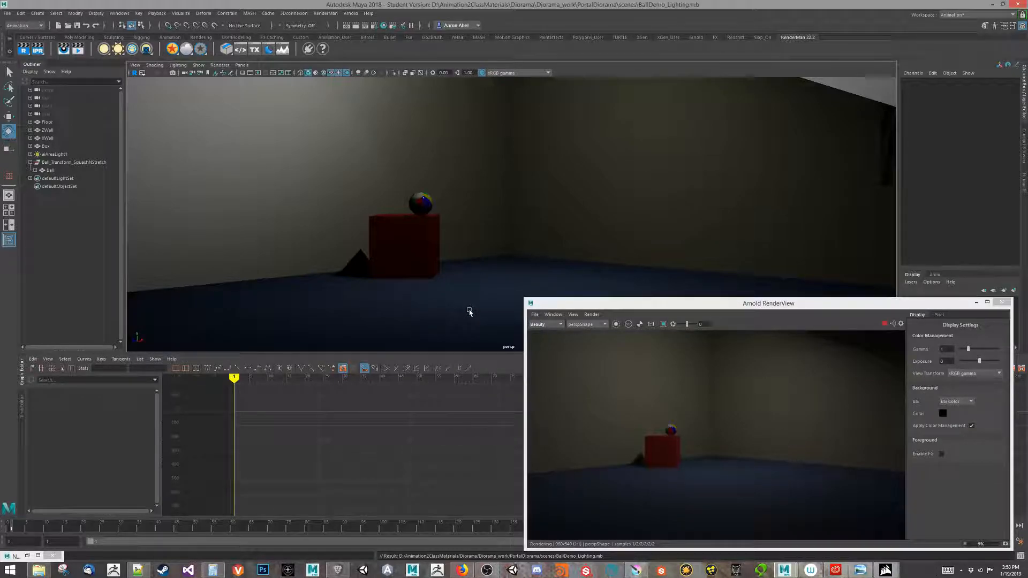
Move the animation forward through frame 42 to frame 60.
scroll(469, 312, up, 4)
scroll(397, 342, up, 1)
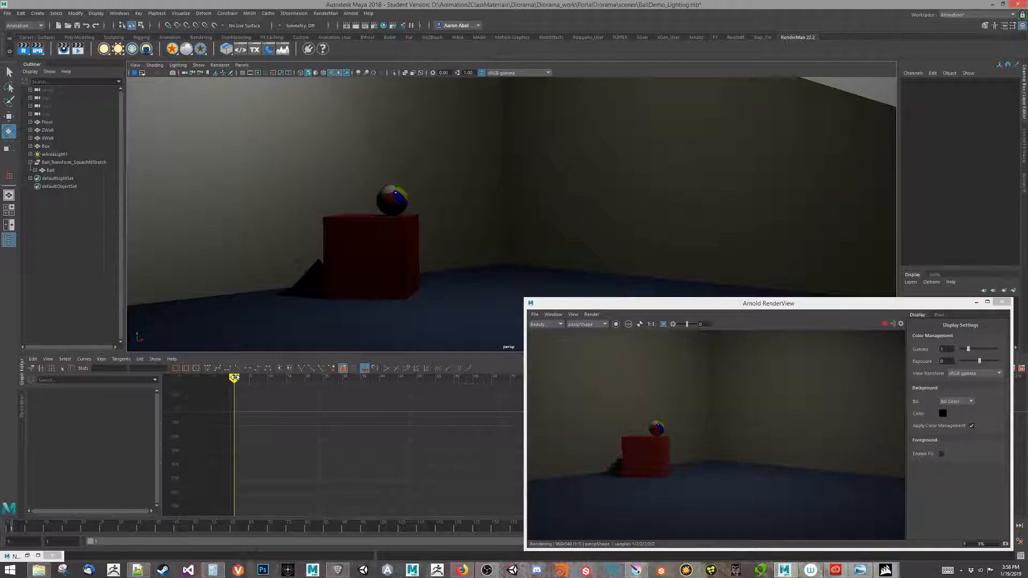
drag(235, 378, 387, 378)
click(453, 410)
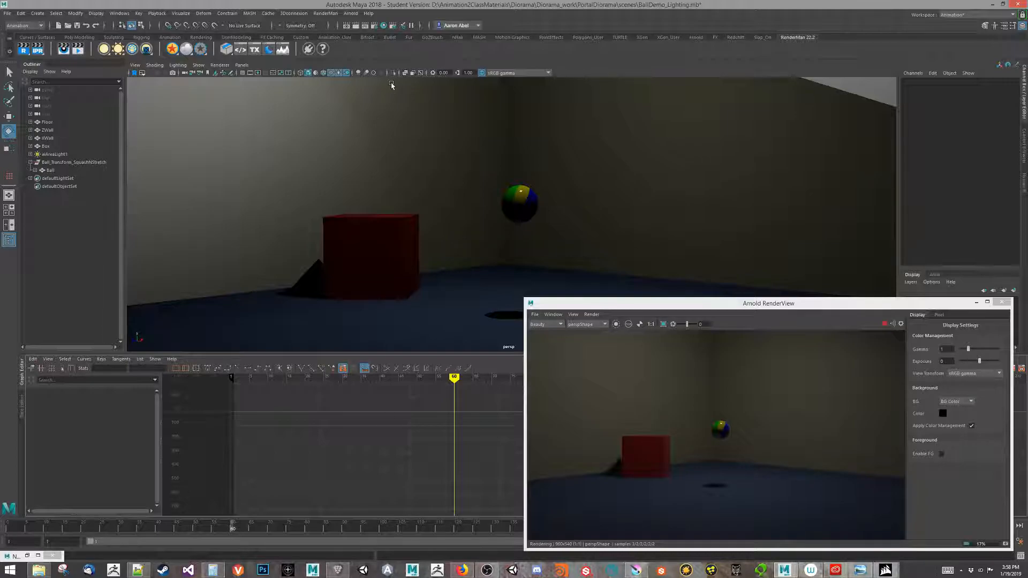
Create a second Arnold area light, aiAreaLight2, and move the render preview aside.
click(351, 13)
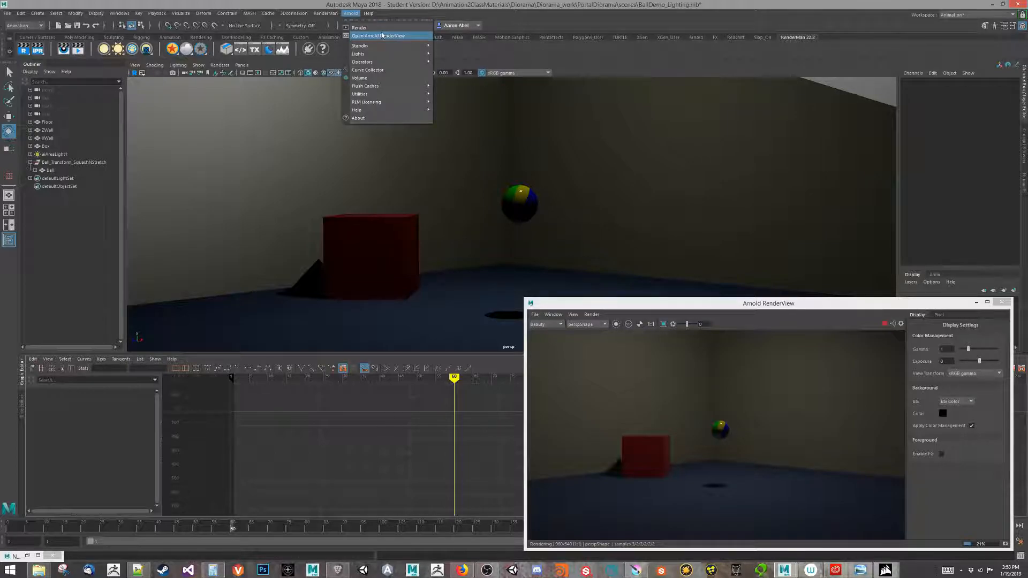
mouse_move(377, 62)
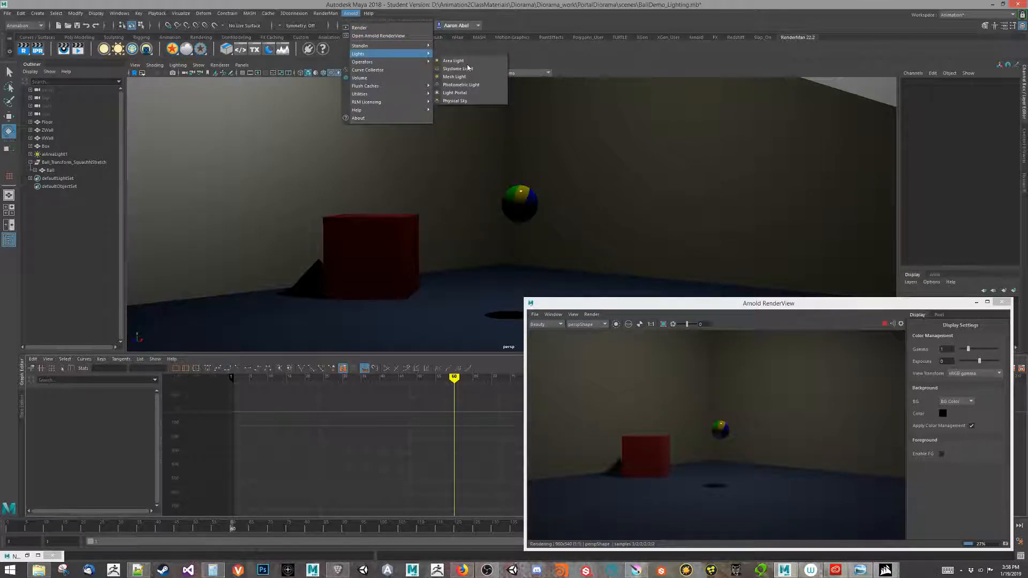
click(461, 60)
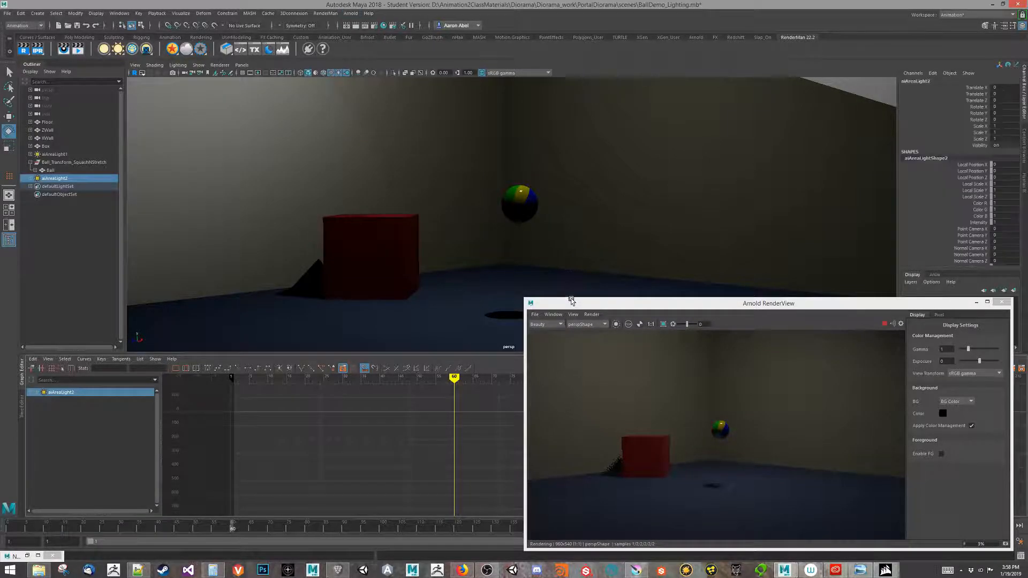
drag(571, 307, 640, 298)
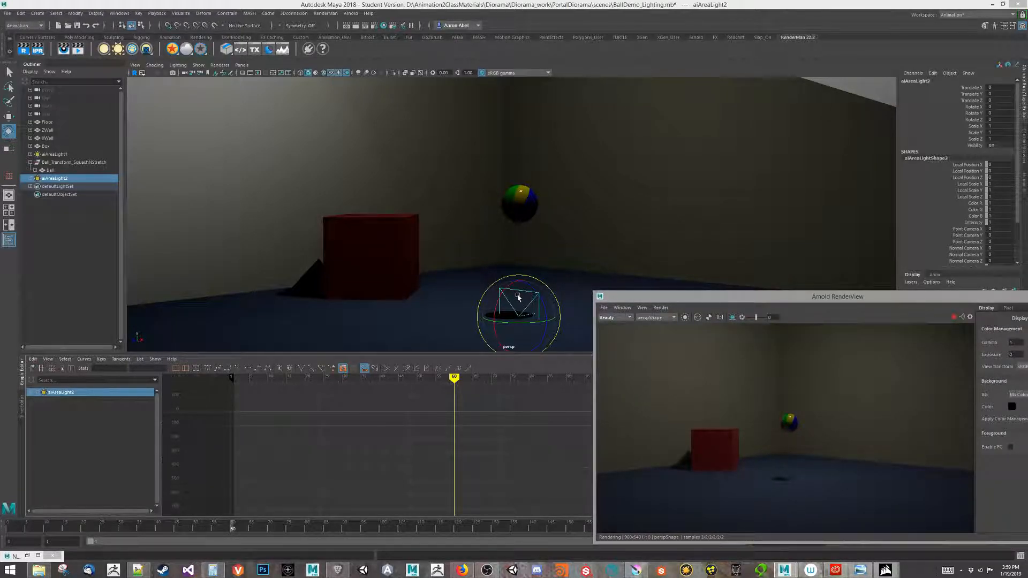
Raise the new area light above the ball and rotate it to face straight down.
key(w)
drag(521, 284, 549, 68)
key(e)
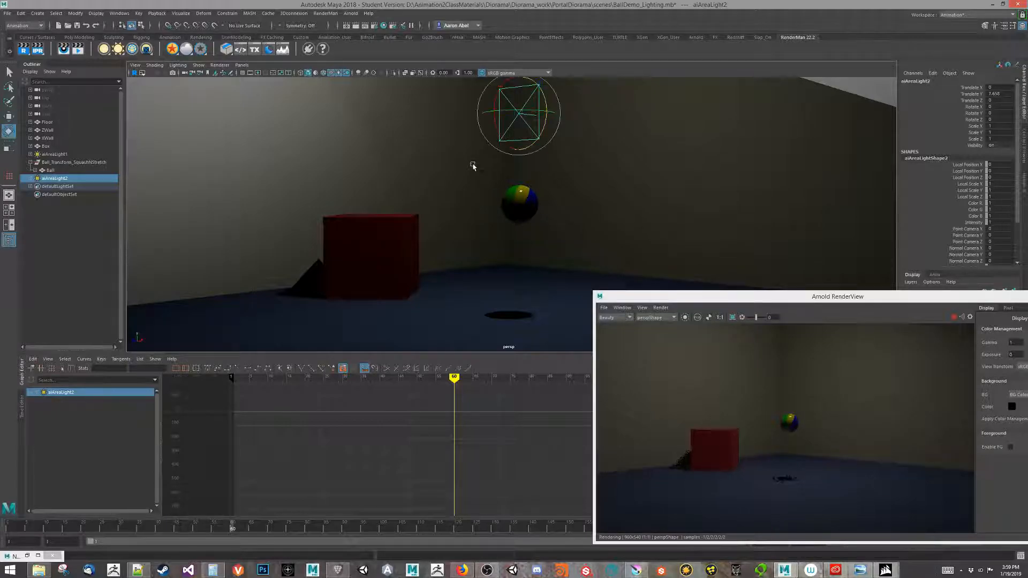
drag(493, 97, 496, 75)
alt+drag(547, 147, 476, 163)
alt+middle_drag(527, 216, 564, 276)
alt+middle_drag(713, 253, 788, 244)
Lift the area light higher until it sits close to the ceiling.
key(w)
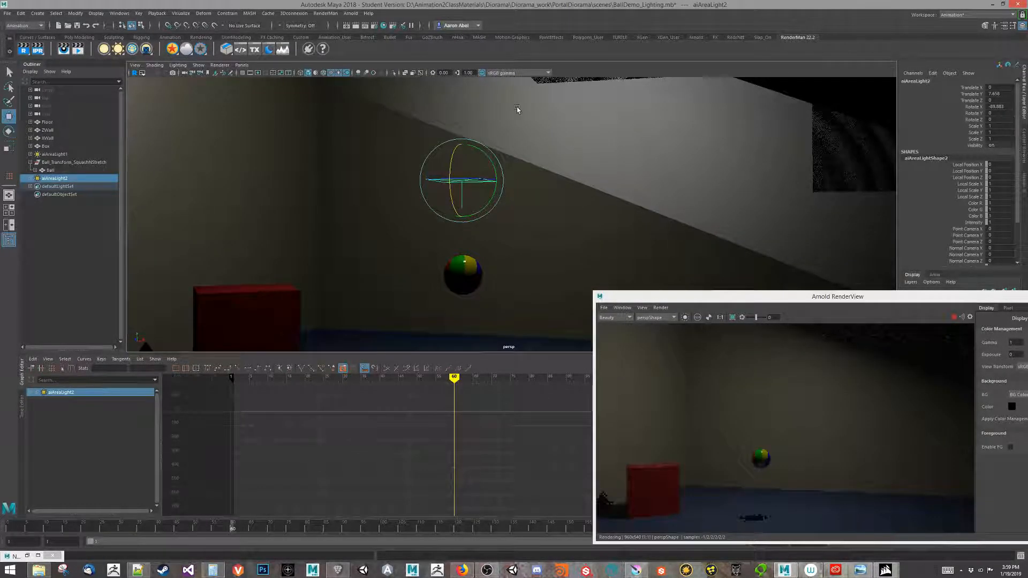
drag(462, 142, 461, 58)
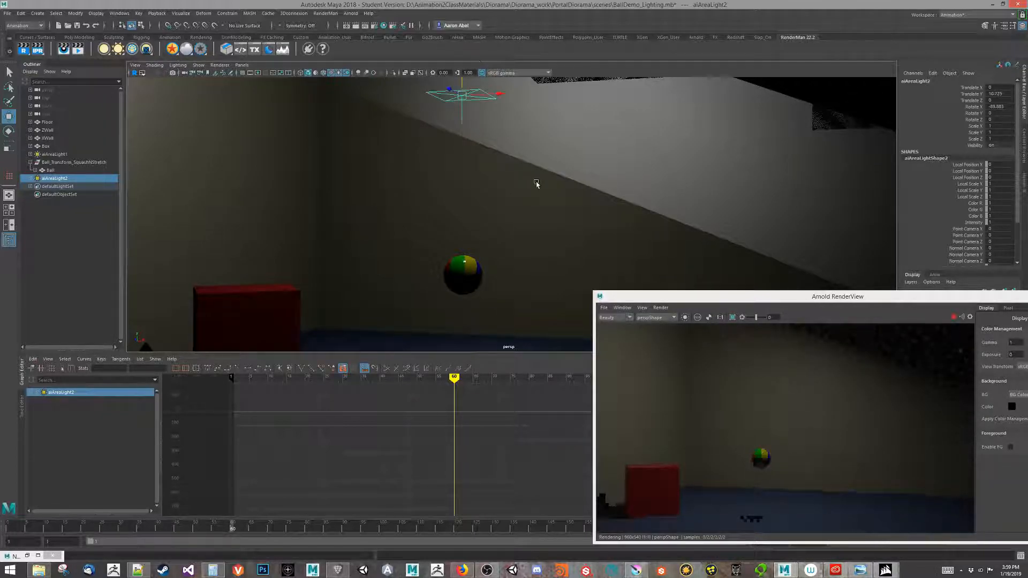
alt+middle_drag(546, 205, 562, 252)
alt+drag(549, 191, 525, 252)
alt+middle_drag(525, 252, 419, 323)
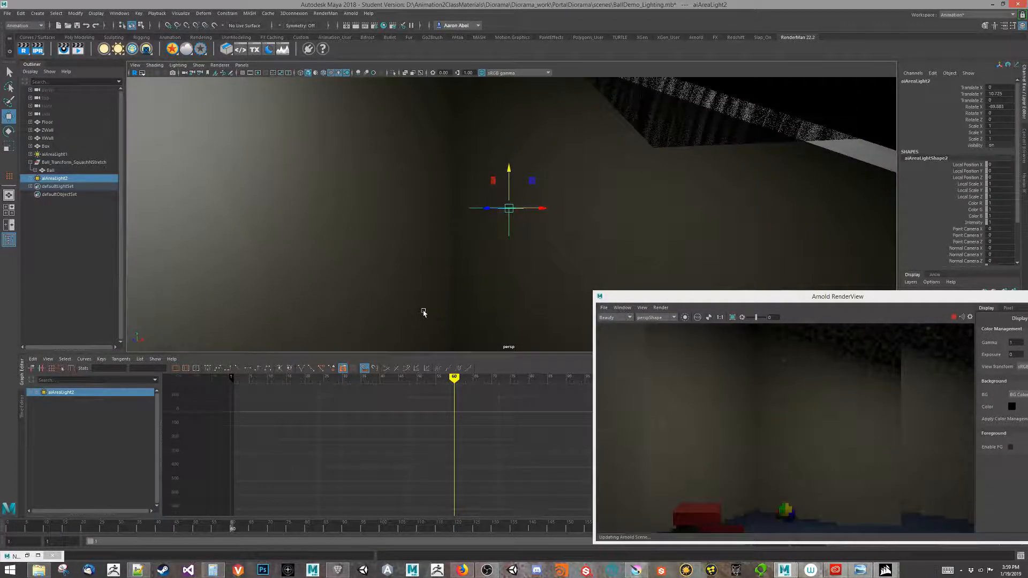
drag(509, 171, 500, 97)
alt+middle_drag(440, 206, 391, 134)
alt+drag(377, 209, 416, 213)
alt+middle_drag(415, 213, 533, 307)
Lower the light slightly and frame a view looking down at the box and ball.
drag(413, 80, 414, 93)
scroll(431, 280, down, 2)
middle_drag(791, 408, 792, 307)
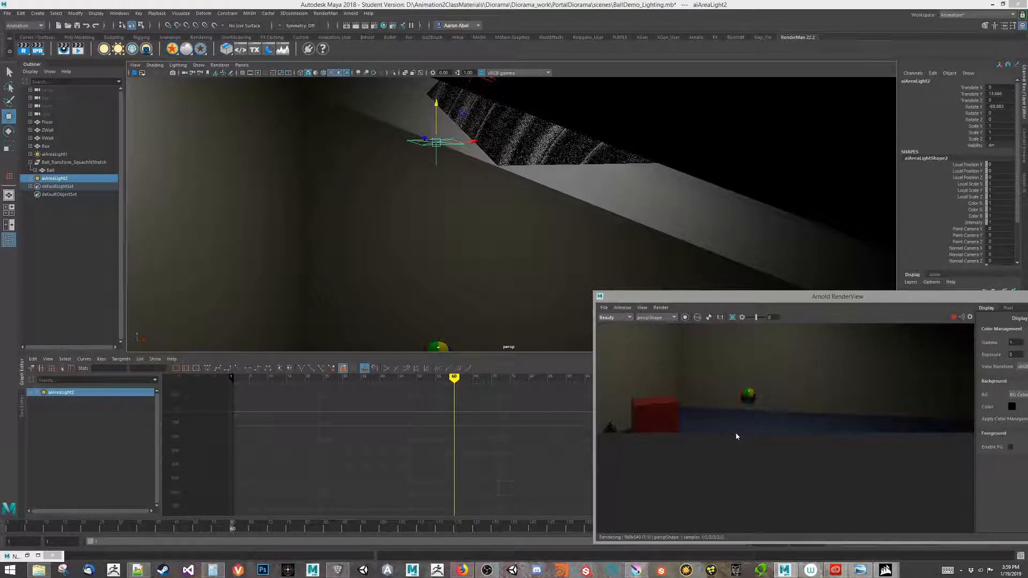
alt+drag(435, 248, 423, 285)
alt+drag(483, 304, 505, 290)
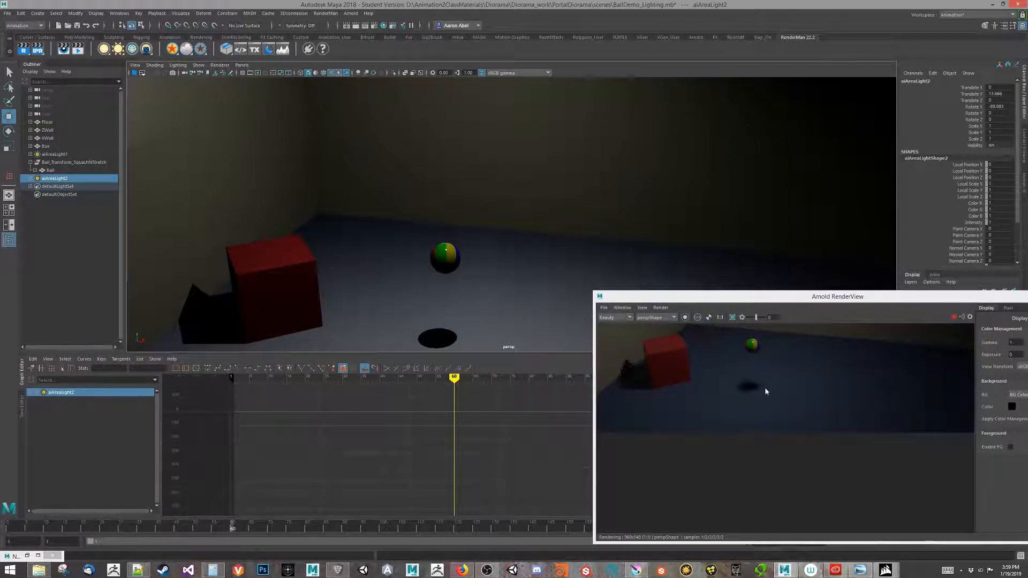
Set aiAreaLight2's Intensity to 100 in the Attribute Editor, then close it.
key(ctrl+a)
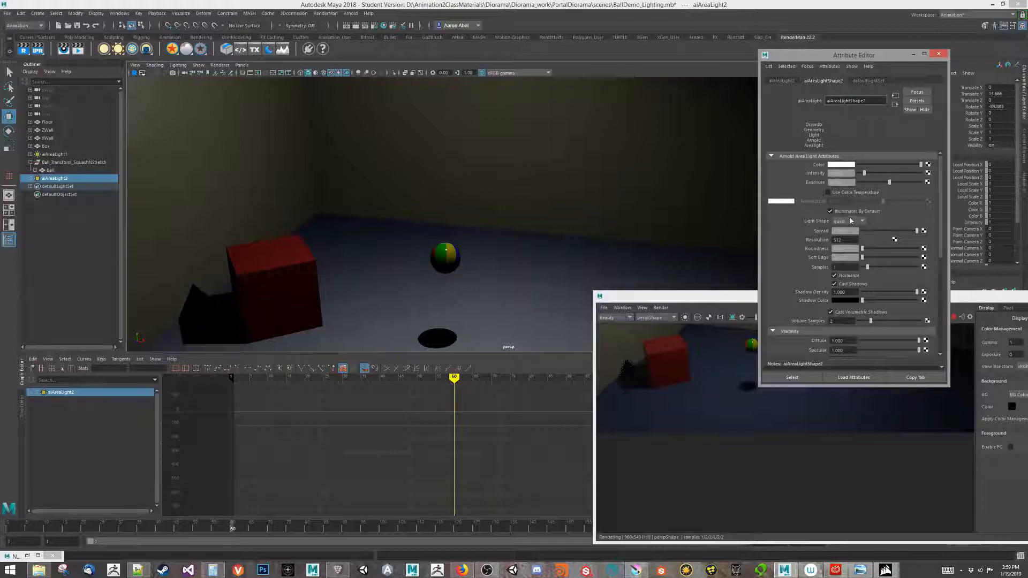
click(843, 174)
key(Return)
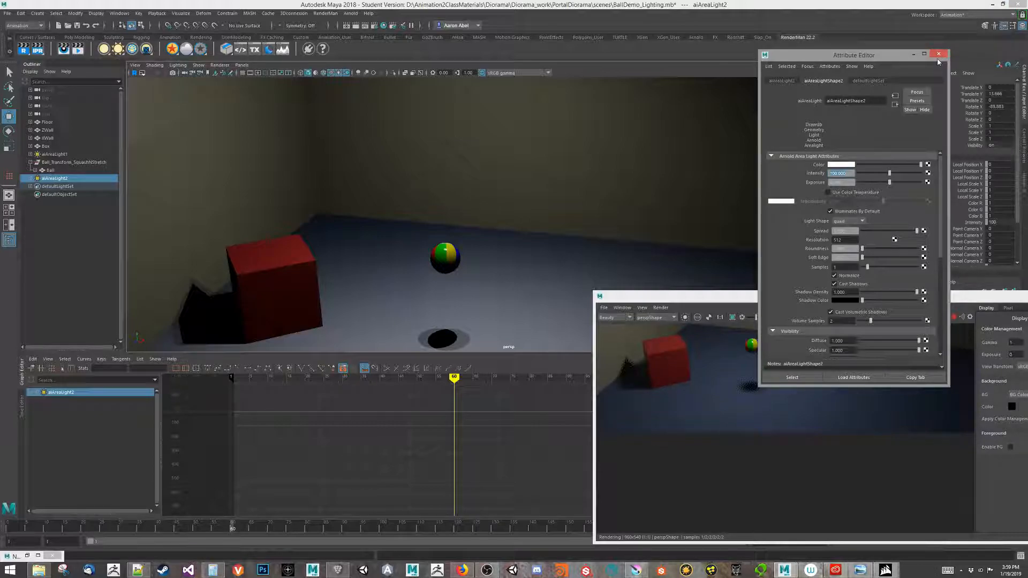
click(938, 54)
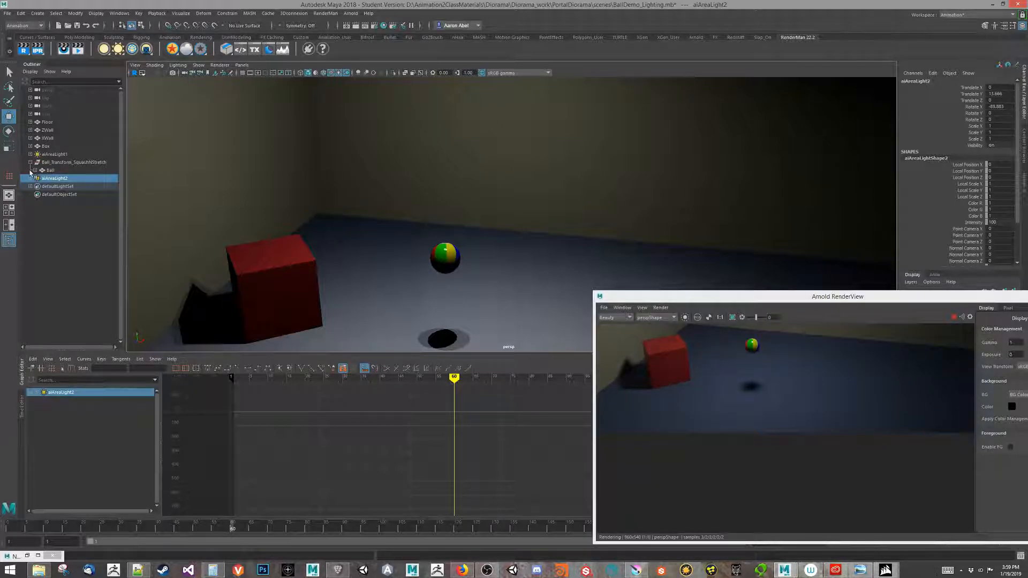
Select aiAreaLight1, slide it along X to about 14.182, and bring up its attributes.
click(54, 155)
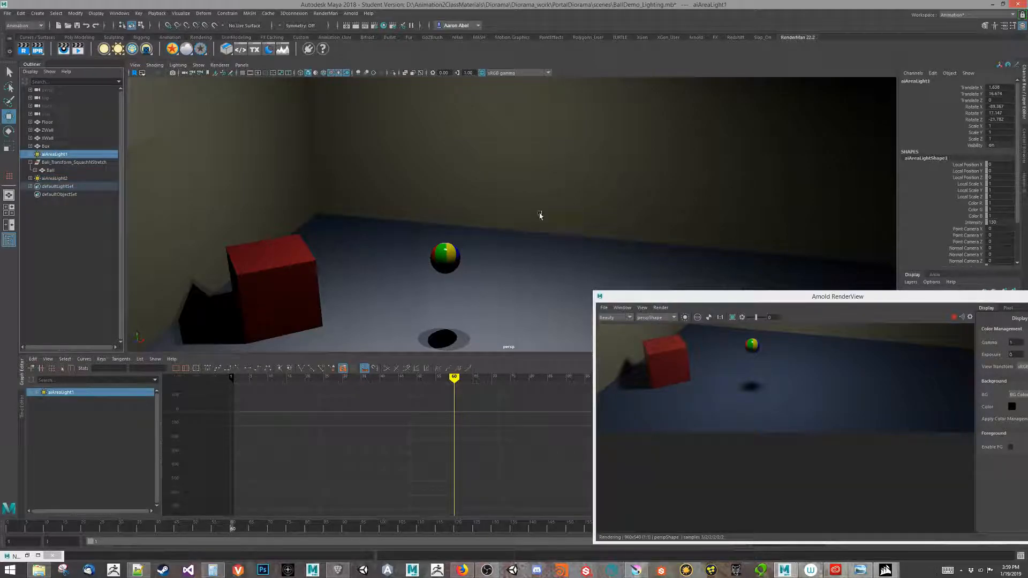
click(58, 178)
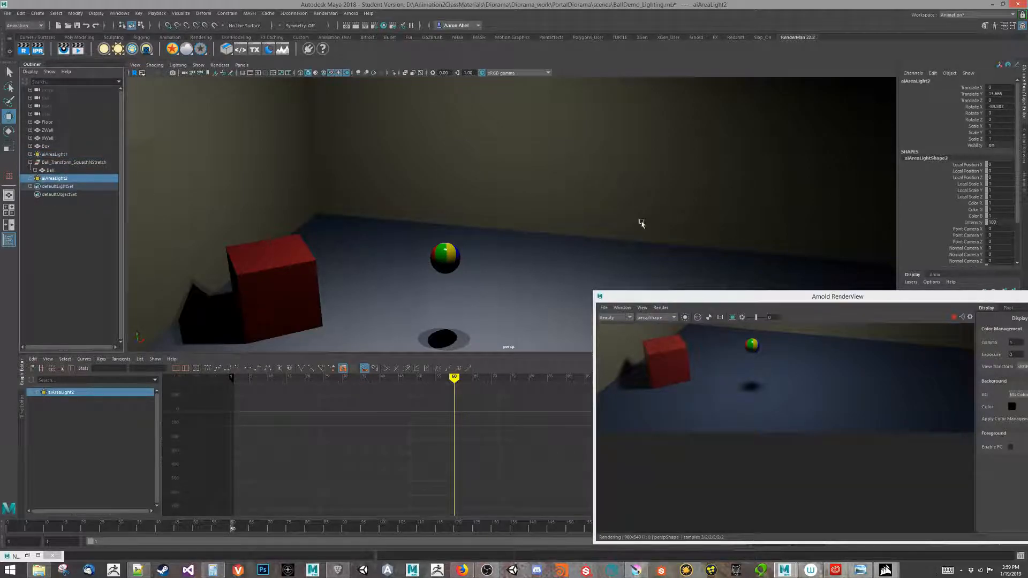
click(53, 155)
alt+drag(385, 176, 573, 207)
middle_drag(531, 118, 640, 118)
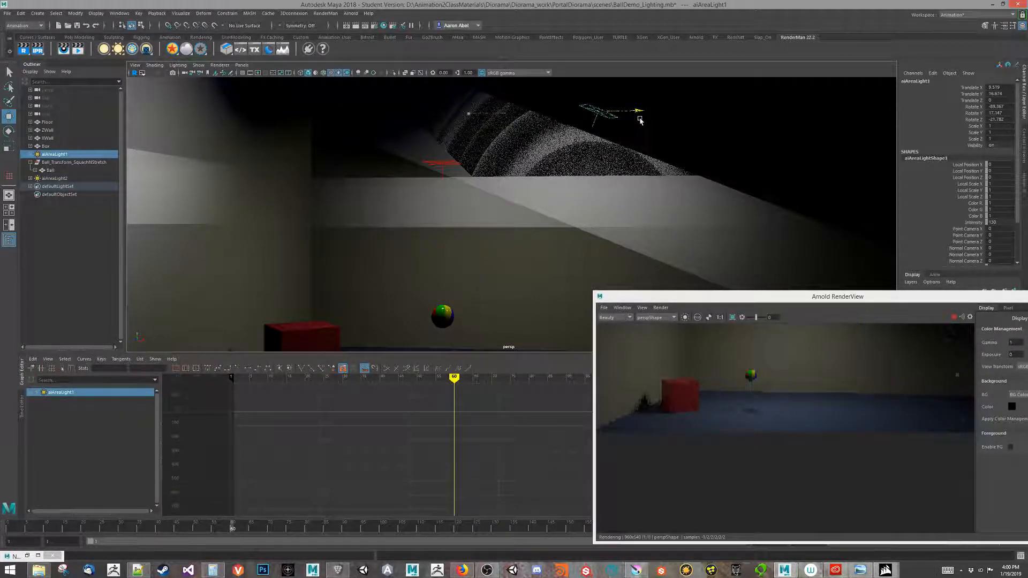
drag(638, 110, 719, 121)
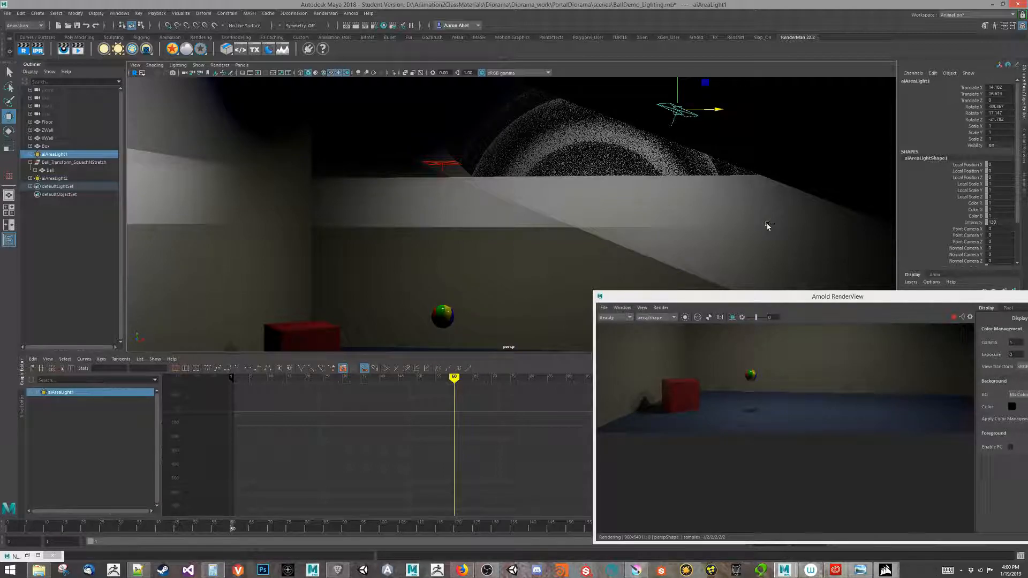
key(ctrl+a)
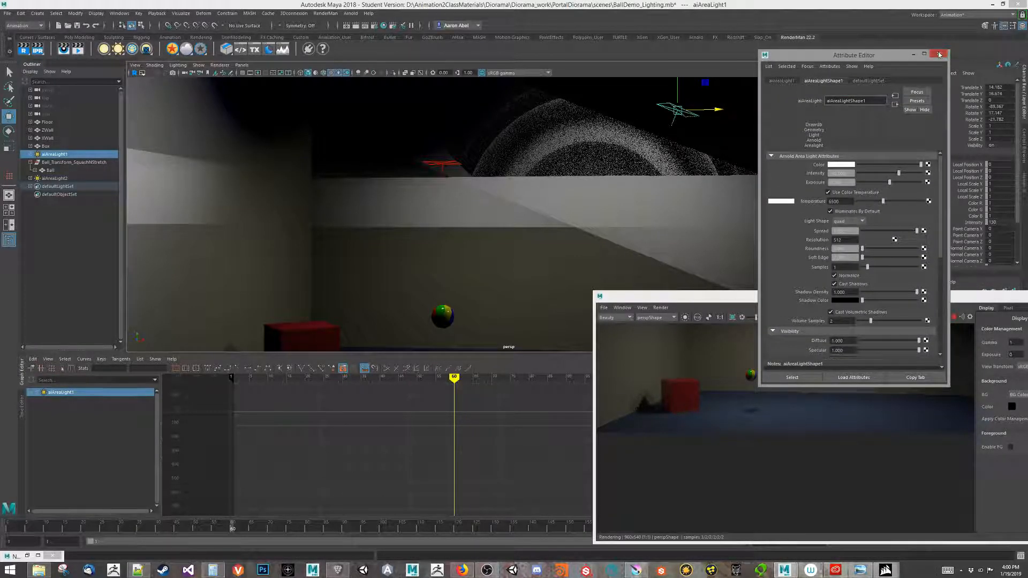
Set aiAreaLight1's Intensity to 70 and close its attribute settings.
click(849, 174)
text(70)
key(Return)
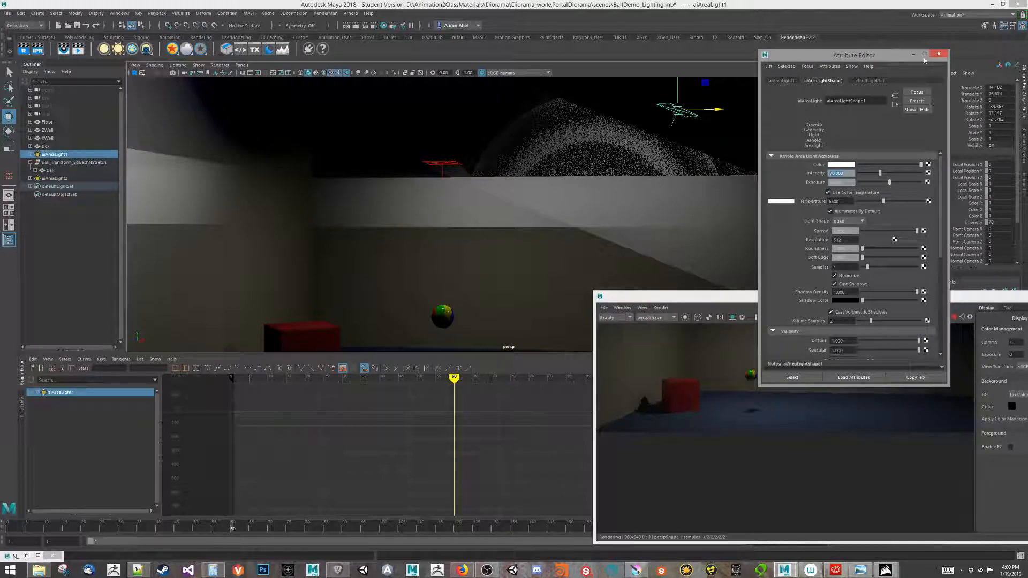
click(938, 53)
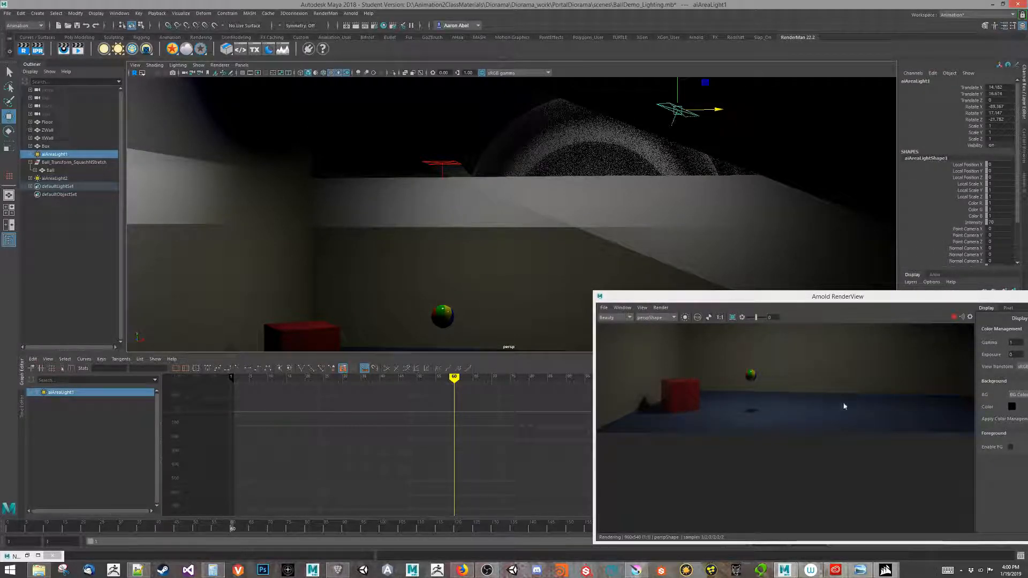
Select aiAreaLight2 and raise its Intensity to 130, then to 170.
click(437, 164)
key(ctrl+a)
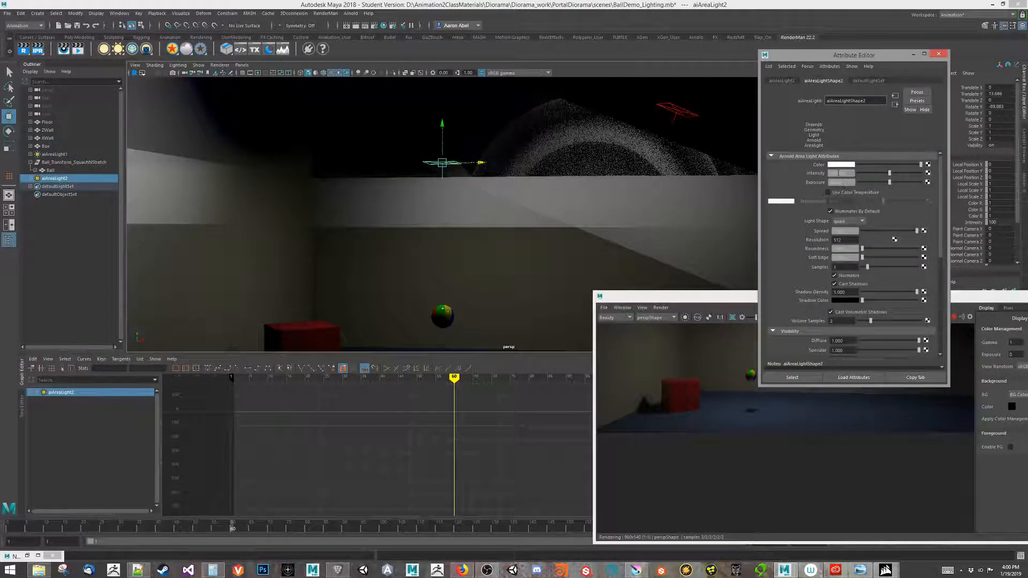
click(836, 174)
text(130)
key(Return)
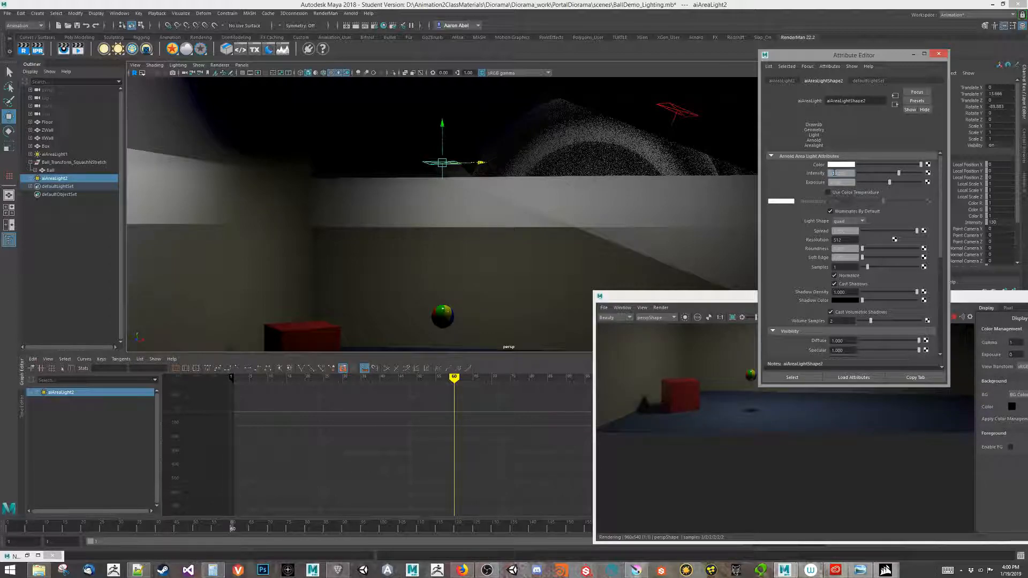
text(170)
key(Return)
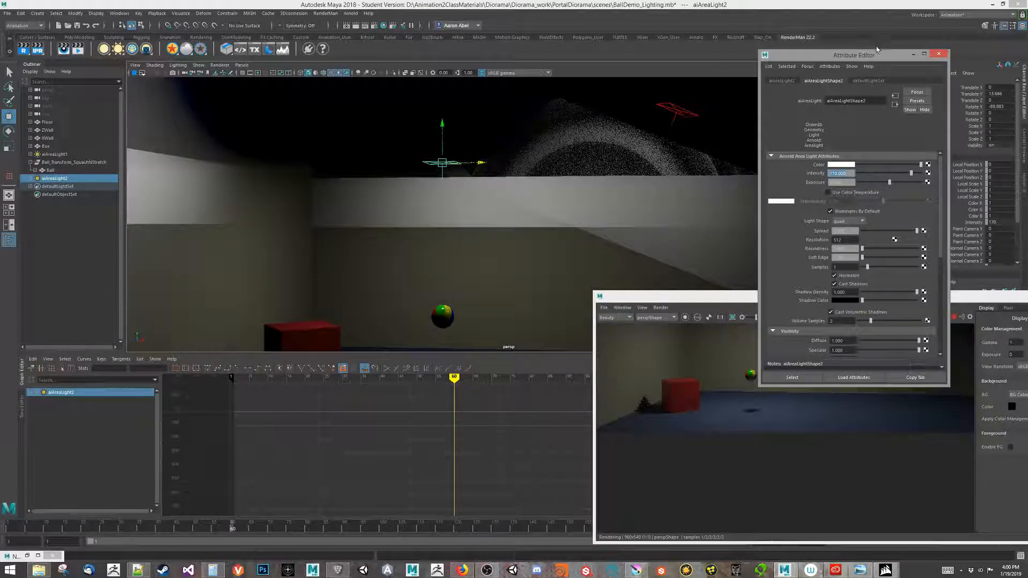
drag(879, 57, 904, 30)
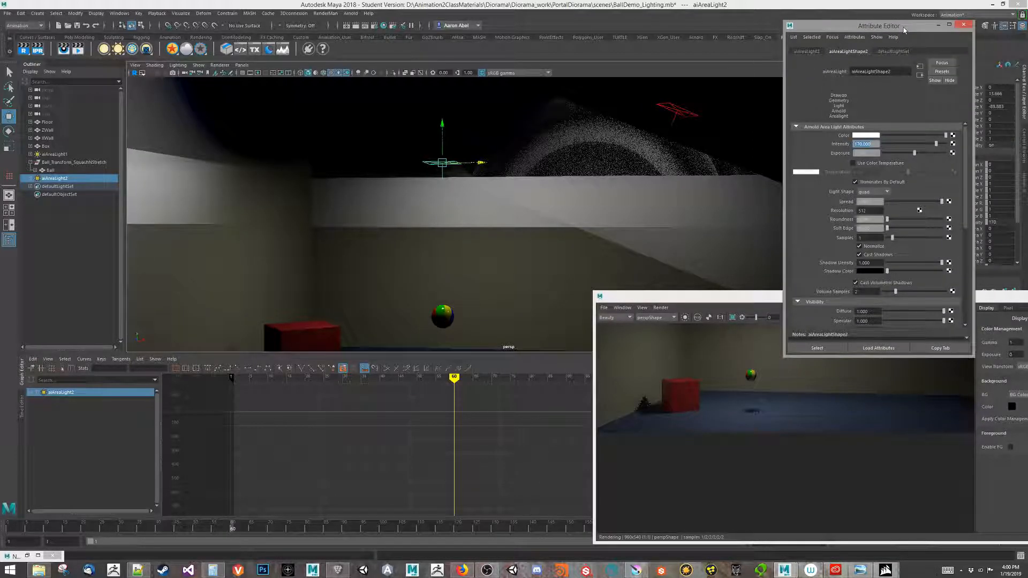
click(964, 24)
drag(953, 292, 757, 230)
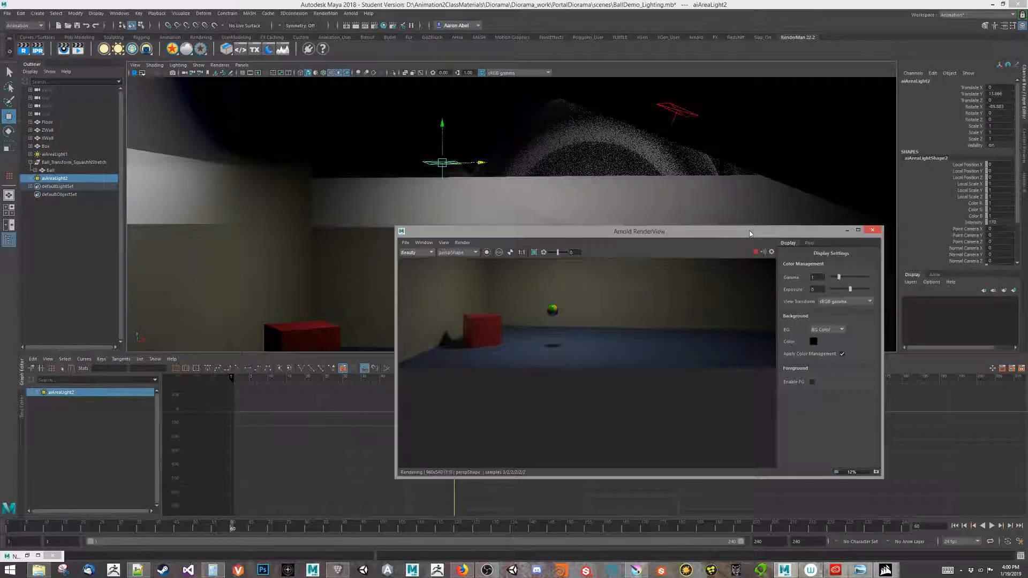
Tumble the perspective view to a new angle on the room and reframe the render preview.
alt+drag(226, 254, 314, 170)
alt+drag(326, 236, 302, 282)
alt+middle_drag(302, 281, 293, 309)
middle_drag(623, 337, 689, 437)
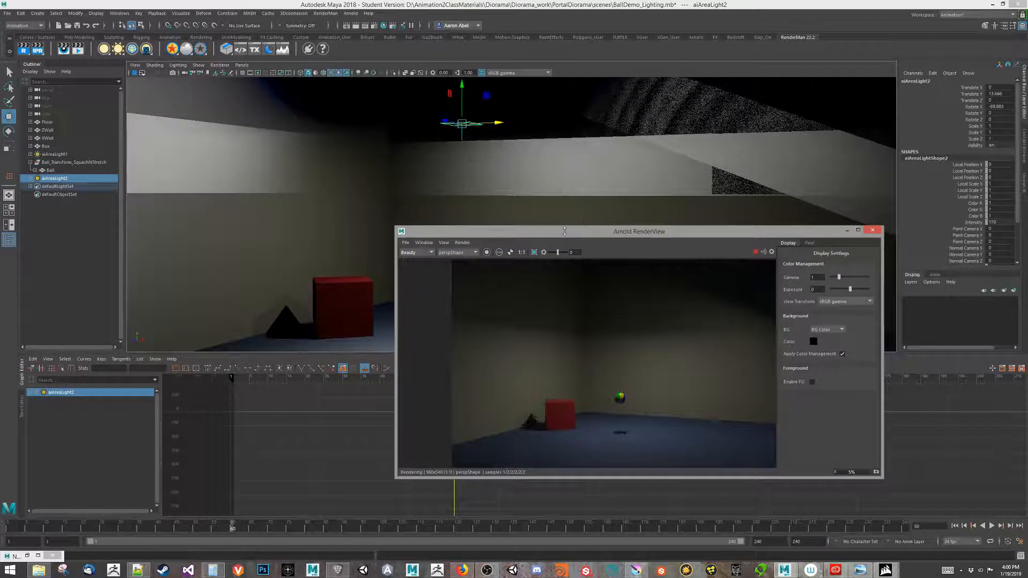
drag(564, 234, 772, 172)
alt+drag(441, 262, 503, 271)
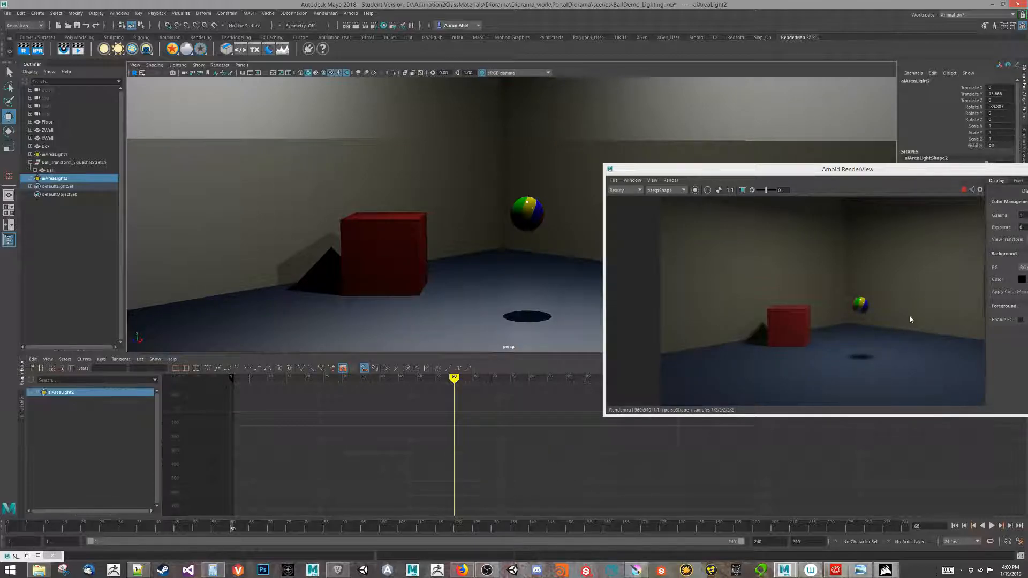
scroll(865, 332, up, 6)
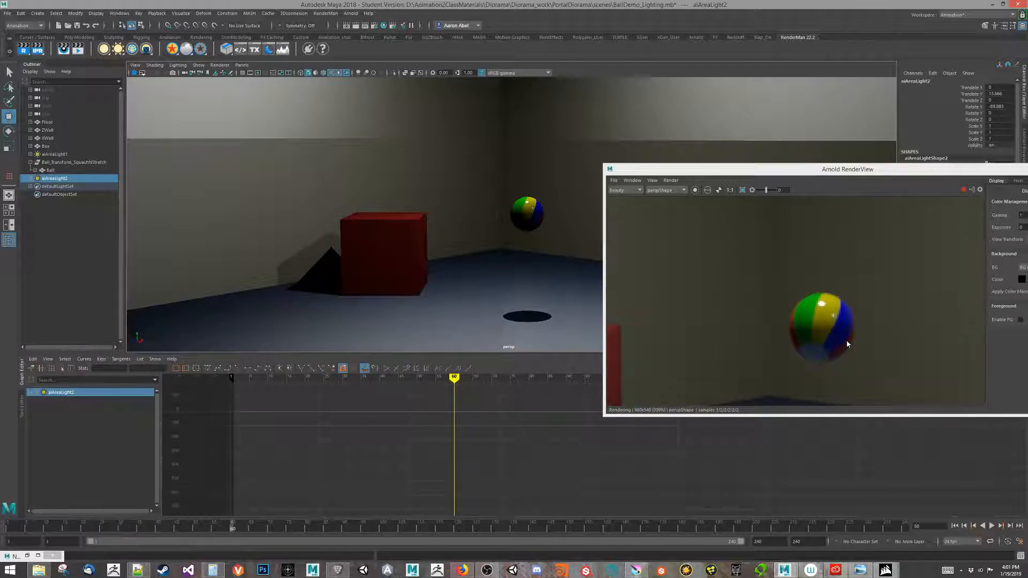
scroll(842, 344, down, 8)
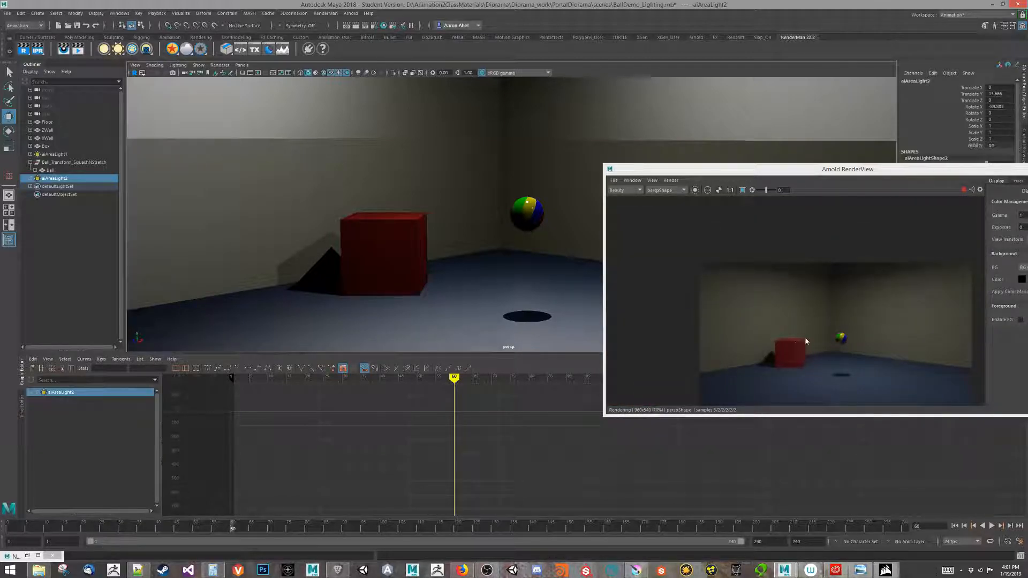
Jump to frame 115 and stop the Arnold preview render.
click(437, 528)
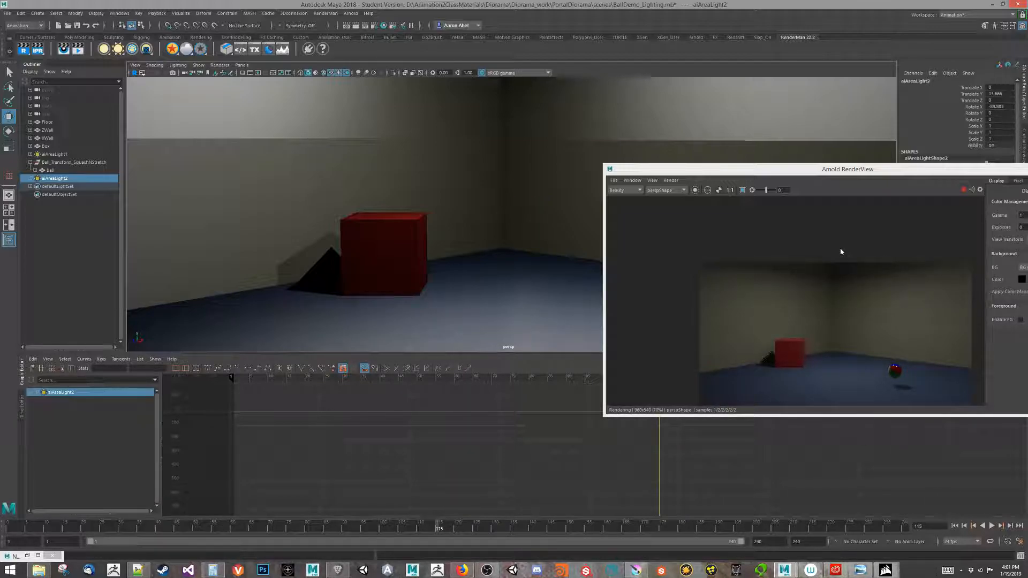
drag(979, 172, 785, 134)
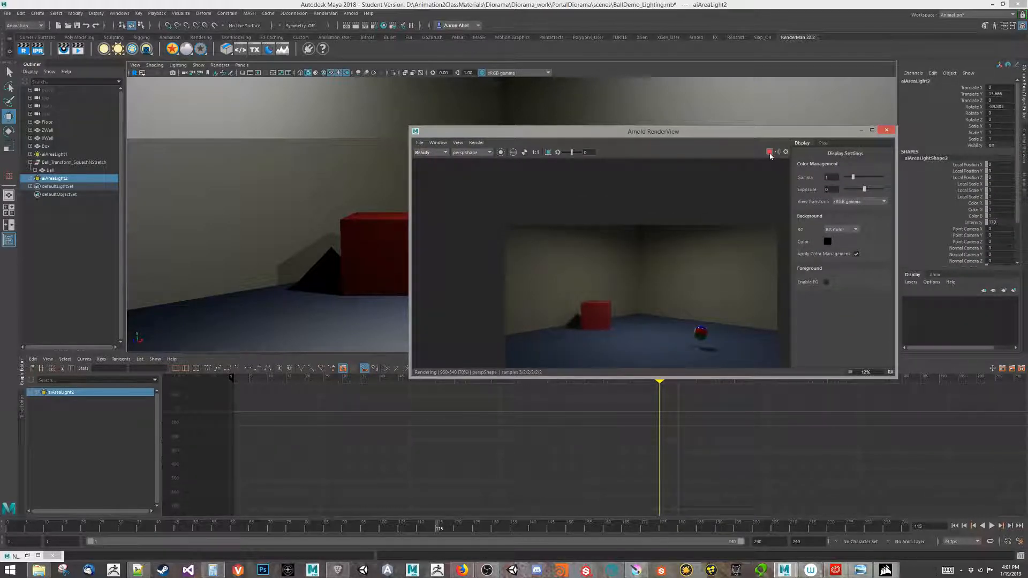
click(769, 153)
Close the Arnold RenderView and enlarge the viewport to a low angle on box and ball.
click(884, 132)
alt+drag(600, 196, 466, 316)
drag(467, 353, 471, 485)
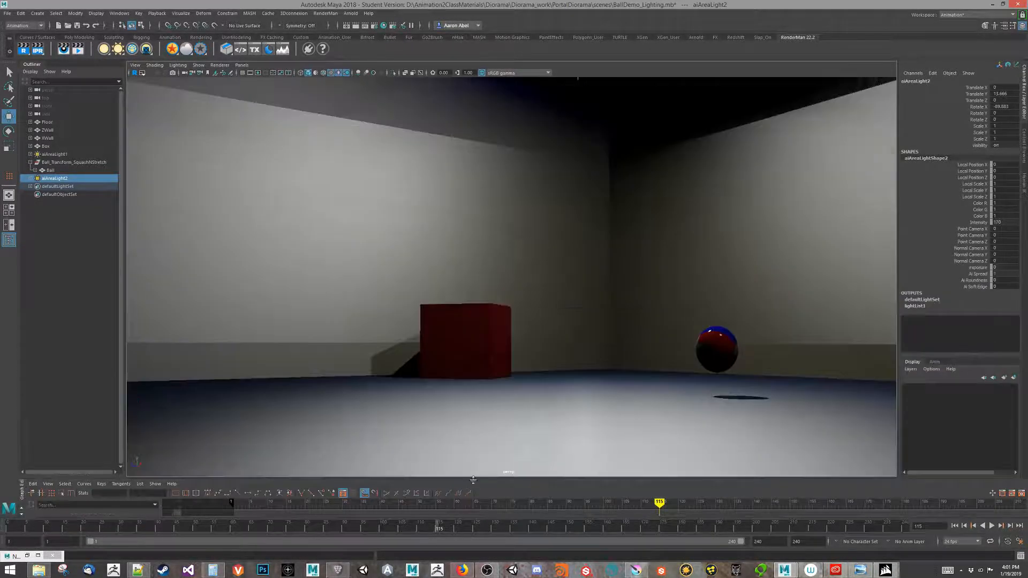
alt+drag(523, 362, 452, 395)
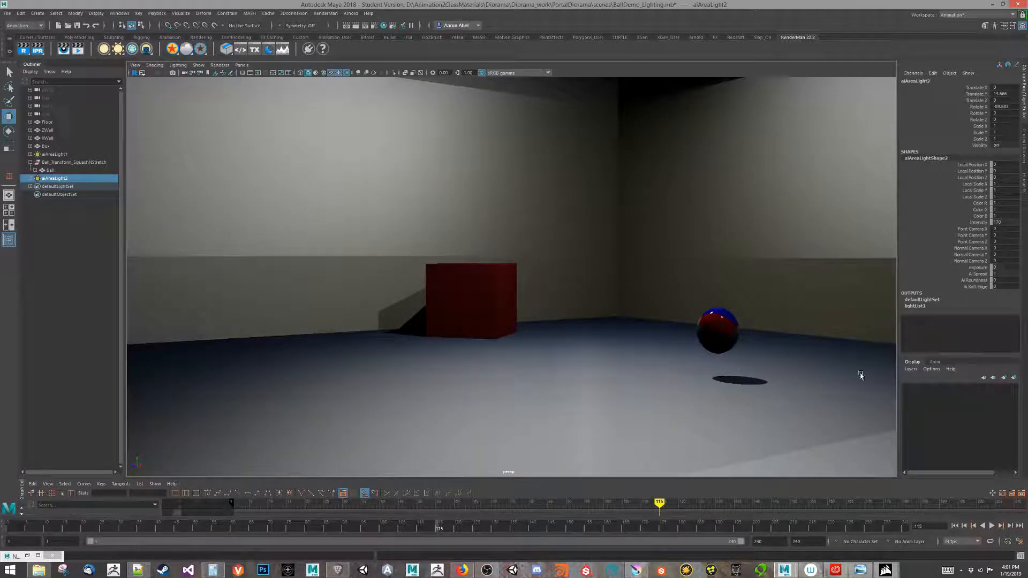
Play the ball's bounce from frame 1, then scrub back to about frame 153.
click(953, 525)
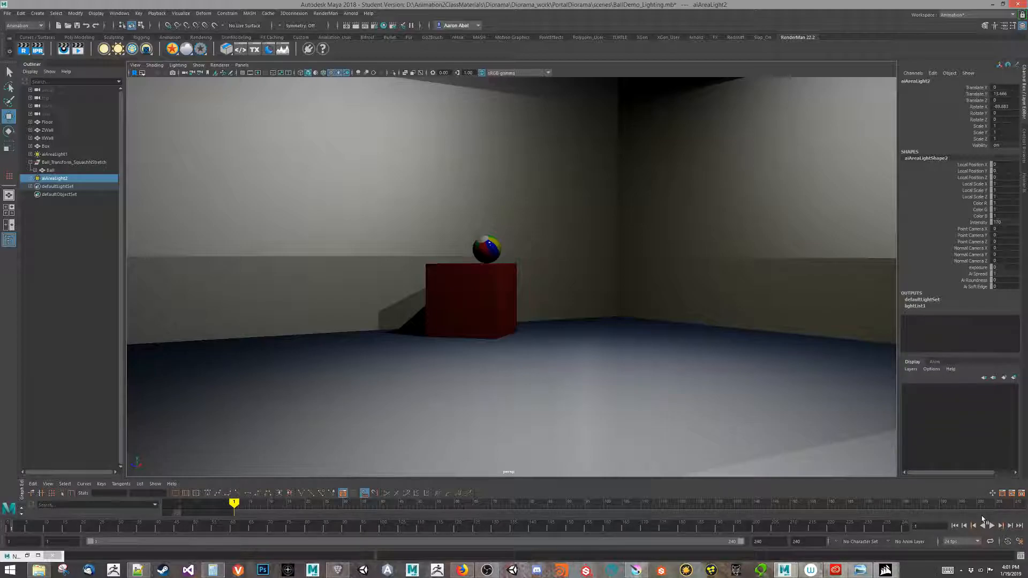
click(991, 526)
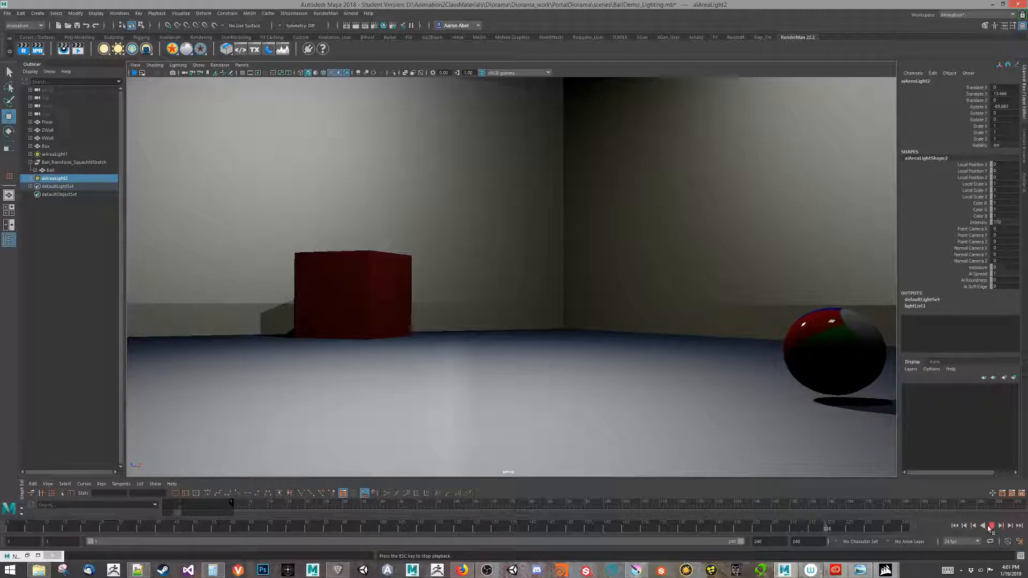
drag(837, 532, 662, 530)
Select the Ball, enlarge the Graph Editor, and isolate its Rotate X curve while scrubbing.
click(729, 325)
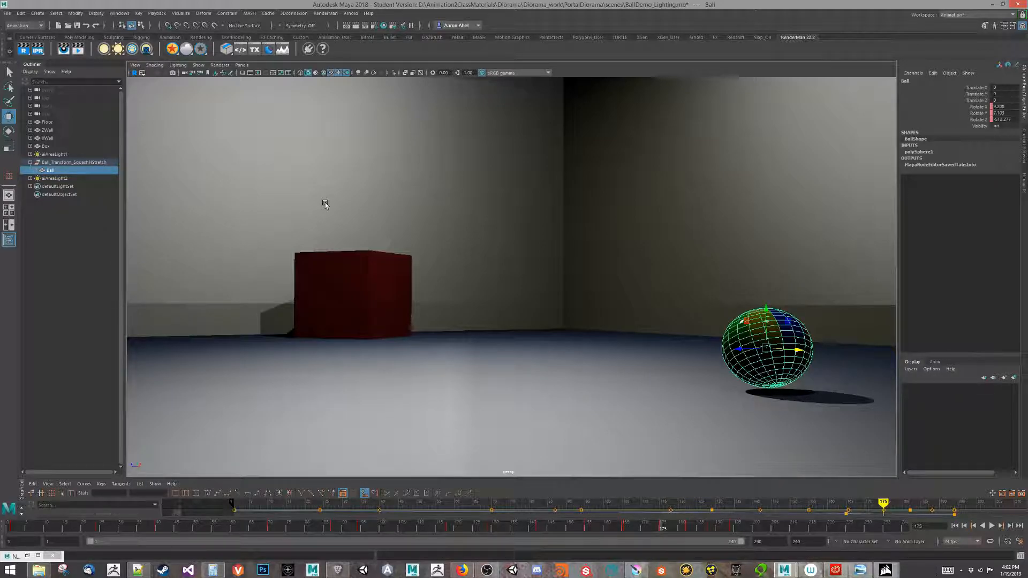
click(320, 475)
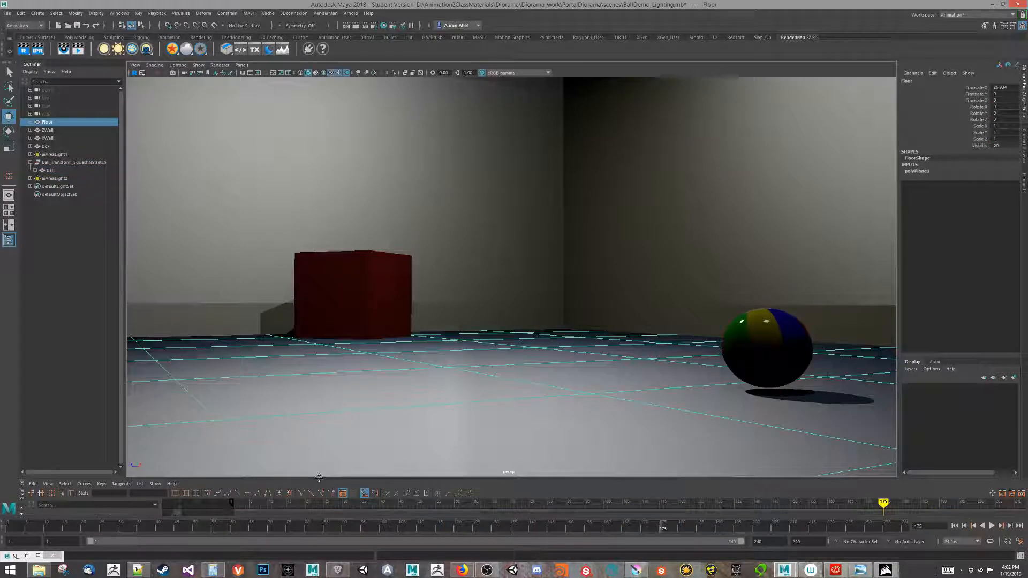
drag(319, 478, 326, 323)
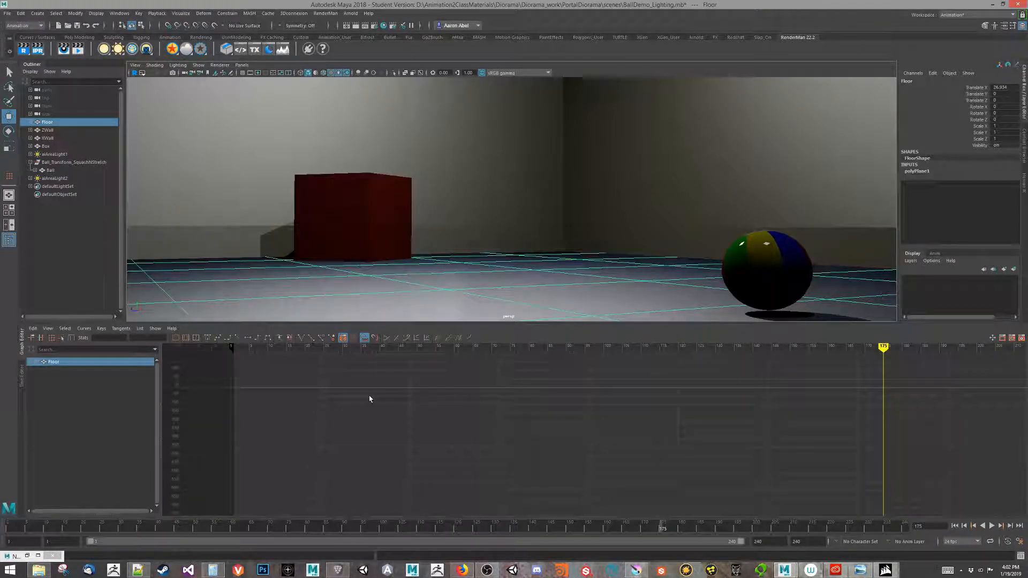
click(769, 273)
alt+middle_drag(782, 404, 493, 426)
alt+right_drag(493, 426, 541, 423)
alt+middle_drag(630, 416, 602, 433)
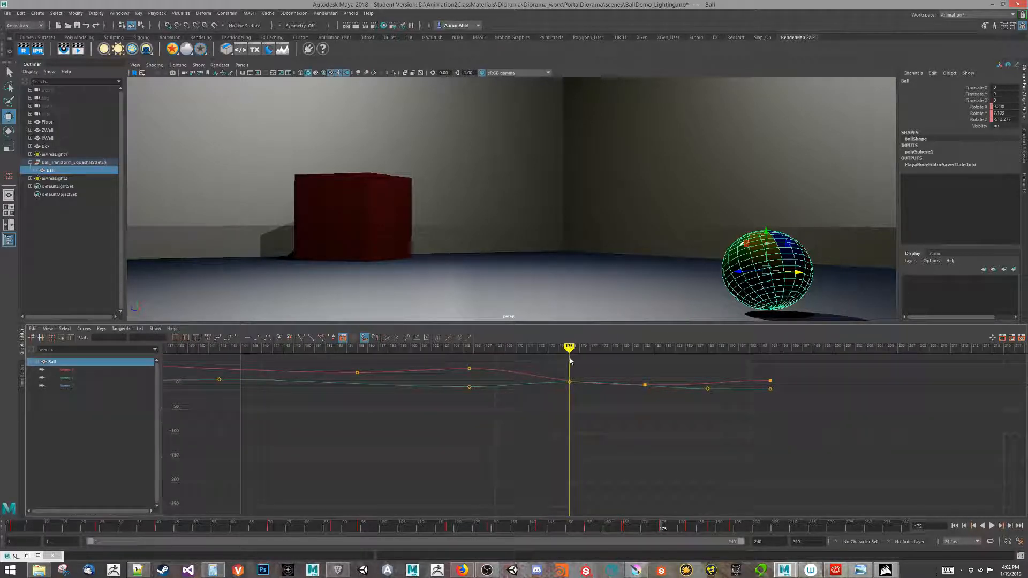
click(140, 369)
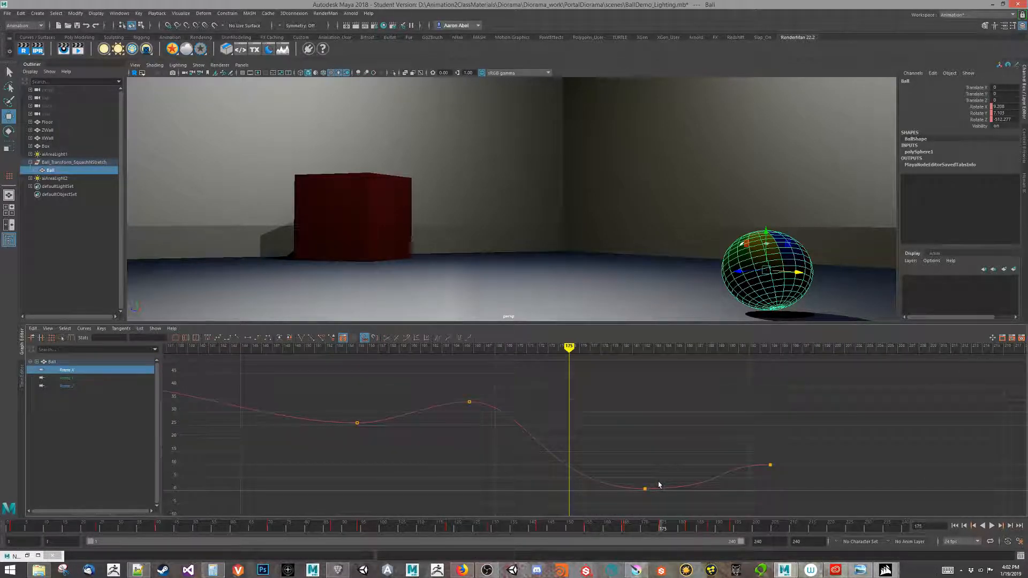
drag(569, 360, 595, 454)
Return to frame 1 and create a playblast from the time slider.
click(956, 526)
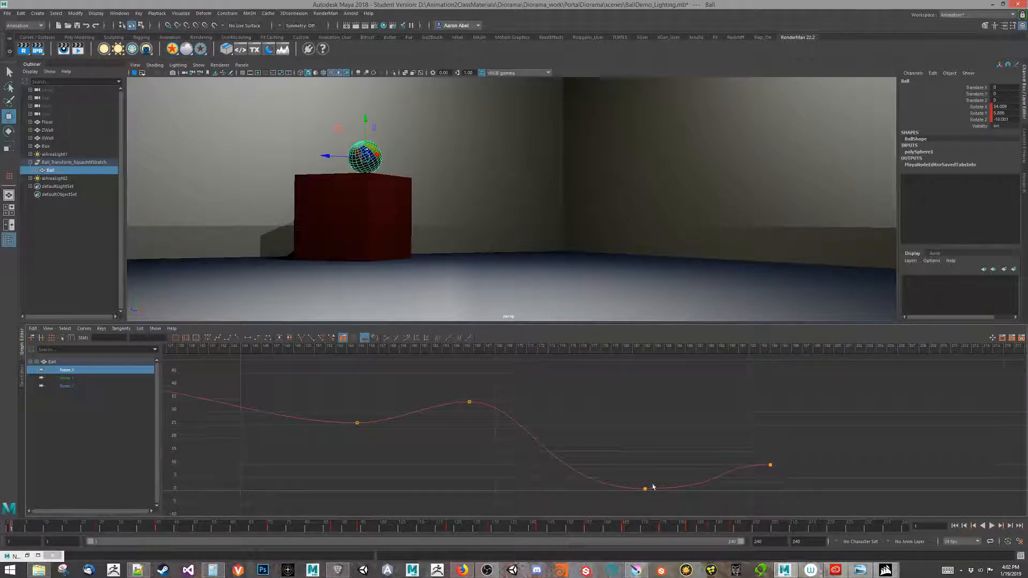
right_click(503, 526)
click(515, 519)
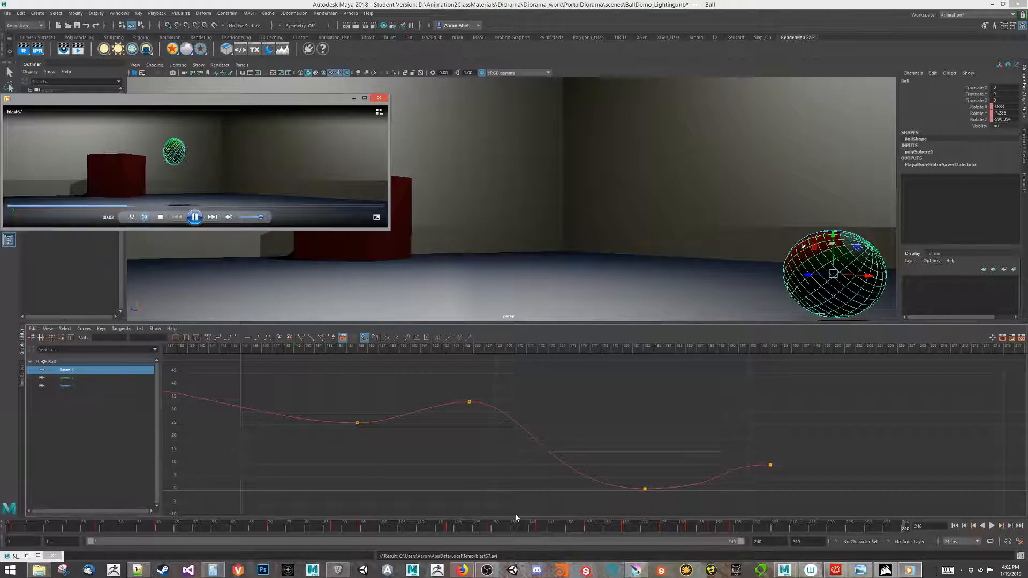
Enlarge the blast67 player, watch the playback, close it and select ZWall.
drag(280, 230, 262, 322)
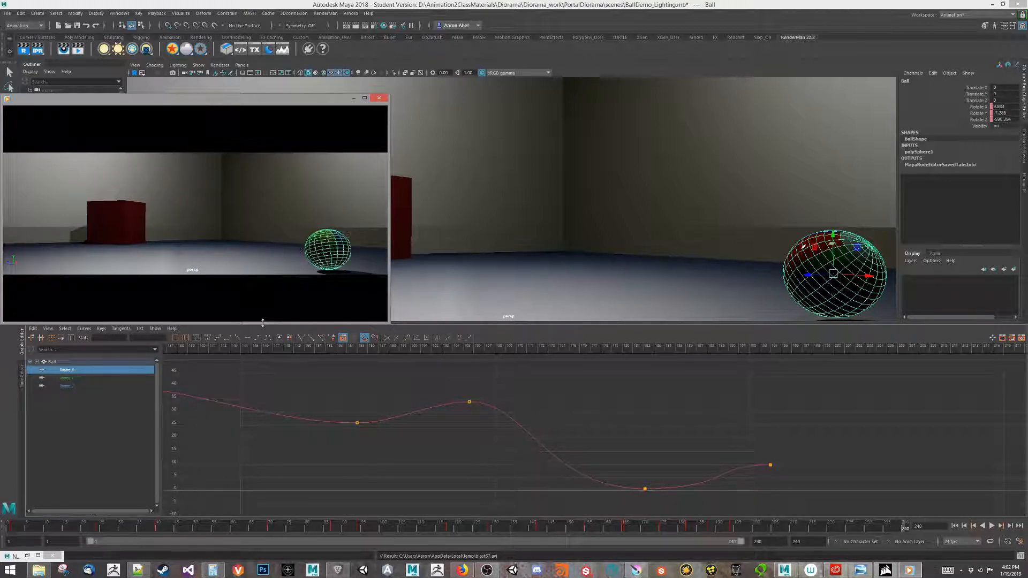
click(380, 99)
click(775, 193)
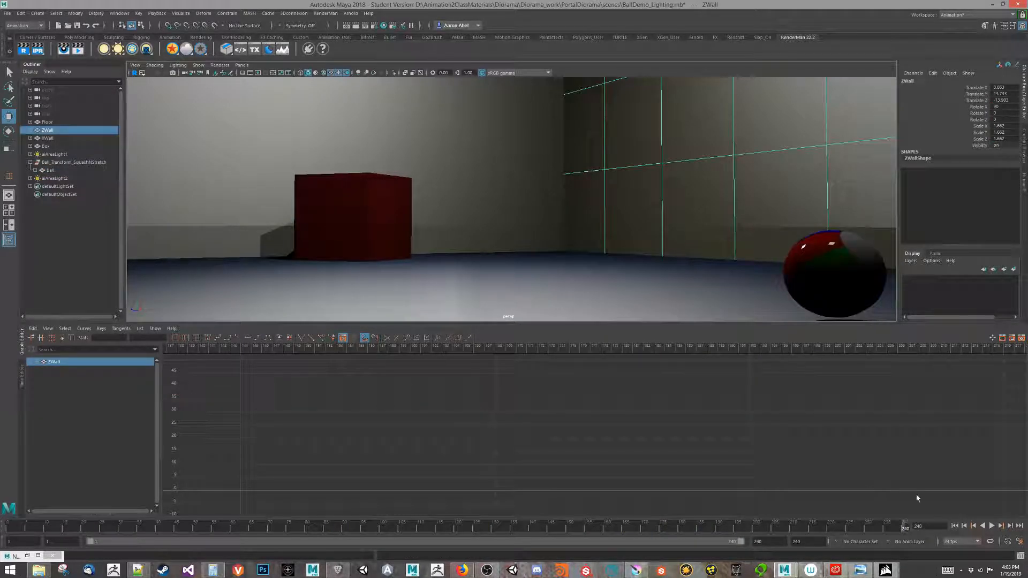
Play the bounce from the start, then select the Ball and scrub frames 193–197 to find the end pose.
click(954, 526)
click(991, 526)
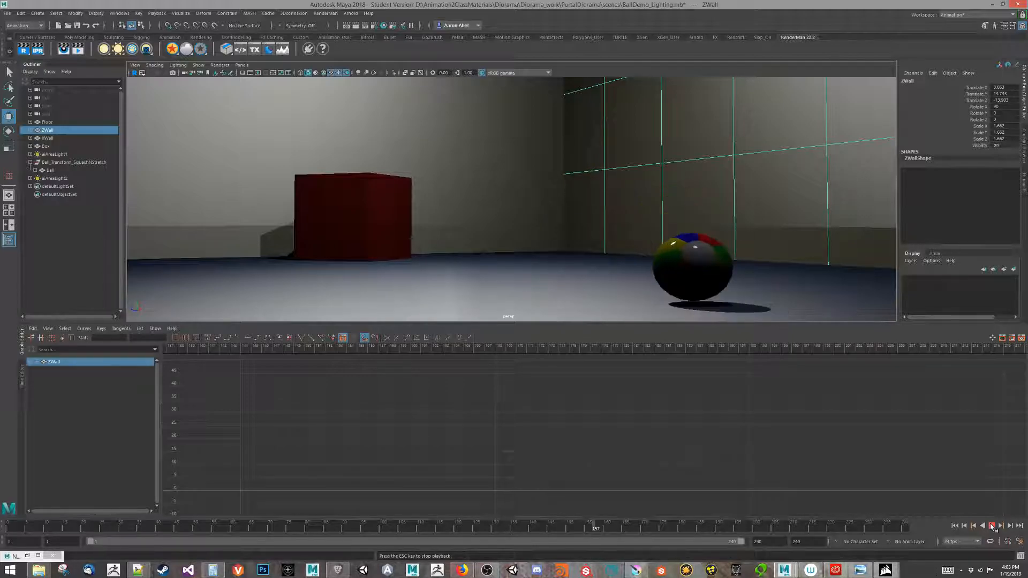
click(992, 526)
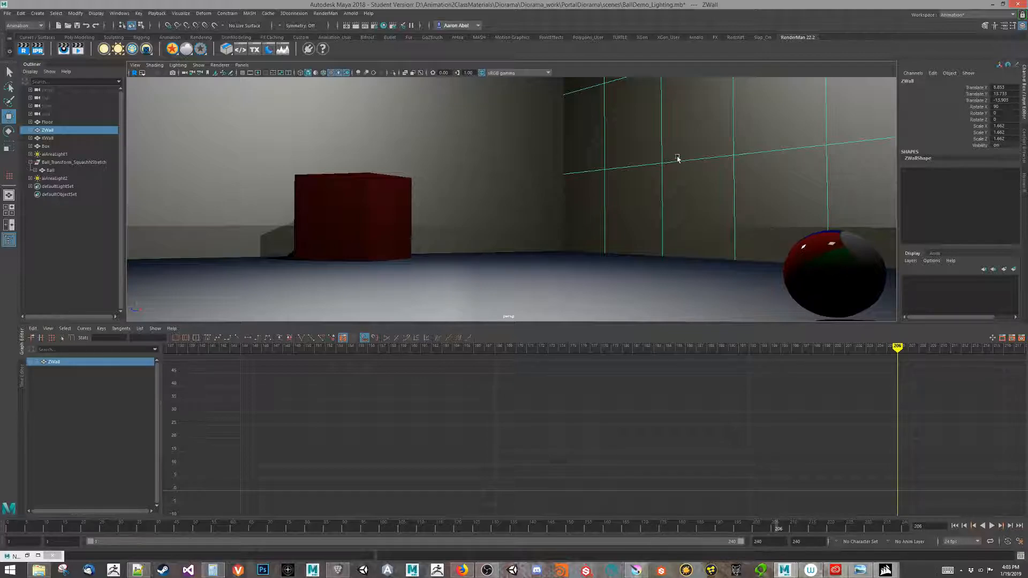
drag(898, 347, 771, 345)
click(826, 270)
mouse_move(946, 349)
mouse_down()
mouse_move(830, 349)
mouse_move(966, 349)
mouse_move(949, 349)
mouse_move(961, 357)
mouse_up()
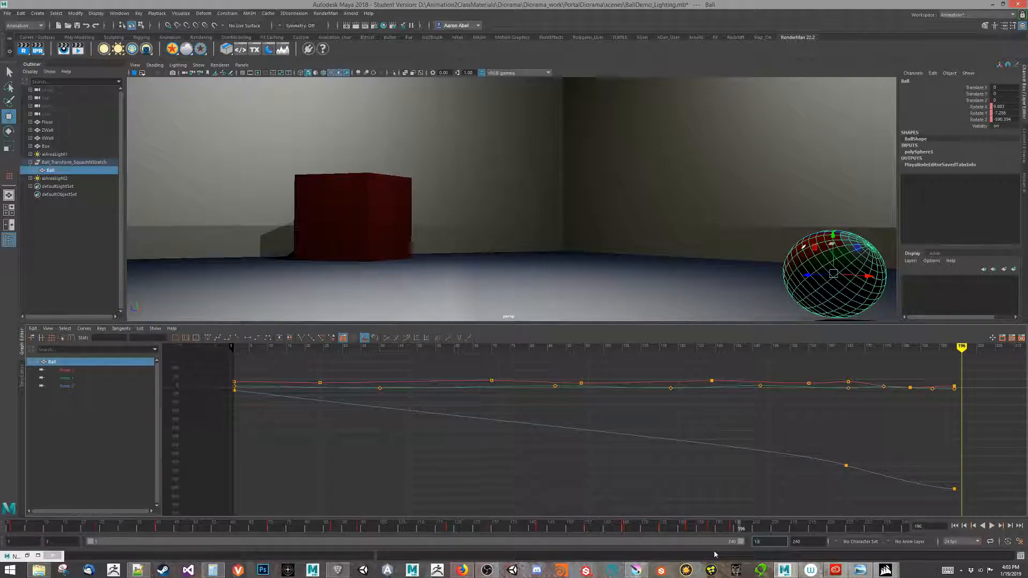
Set the playback end frame to 196 and scrub back to around frame 178.
text(196)
key(Return)
mouse_move(952, 345)
mouse_down()
mouse_move(831, 362)
mouse_move(897, 371)
mouse_move(884, 371)
mouse_up()
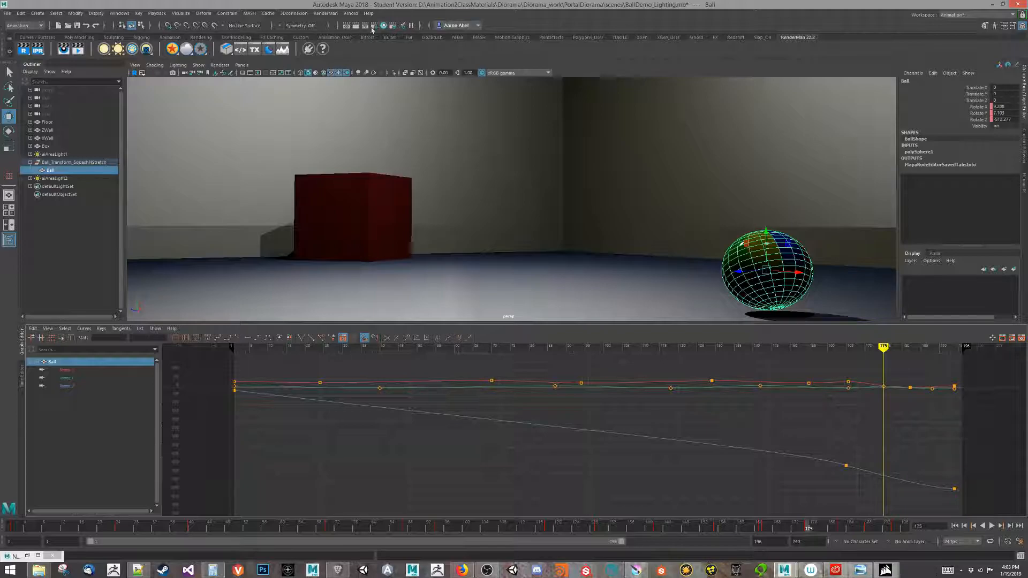
Render an Arnold preview, center the ball in the image, then close the render window.
click(348, 14)
click(358, 27)
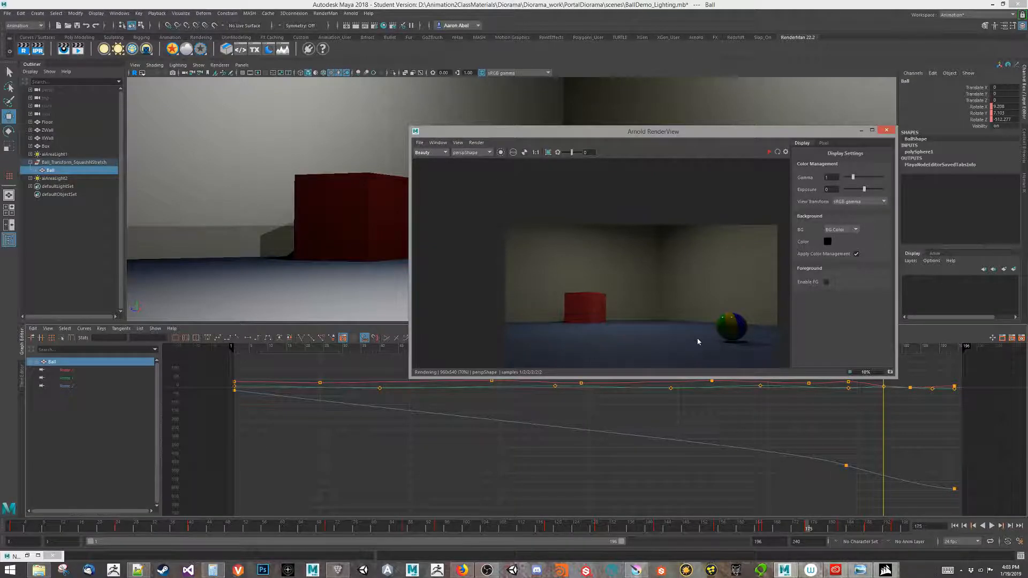
scroll(698, 341, up, 5)
middle_drag(726, 327, 521, 257)
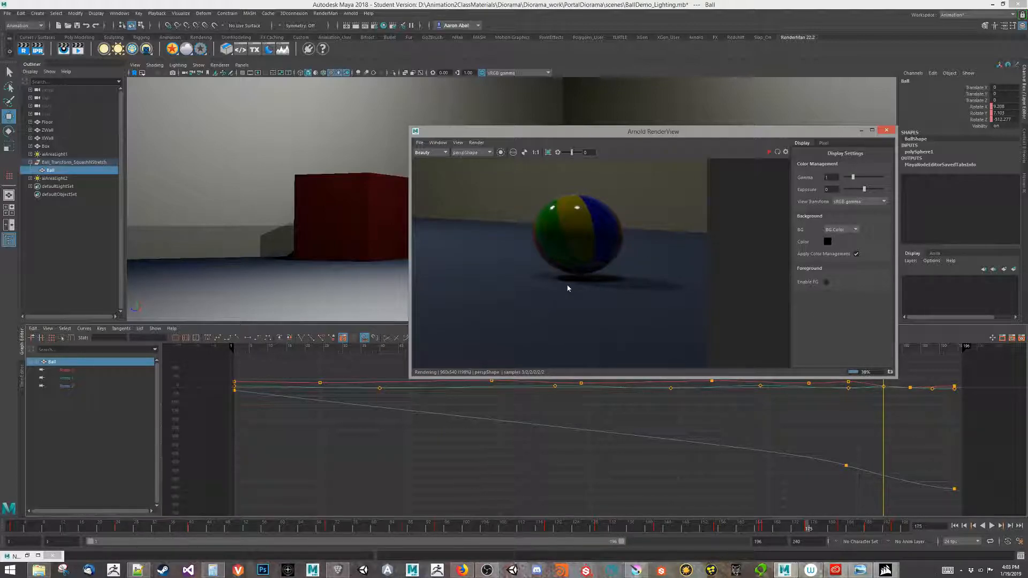
scroll(774, 257, down, 2)
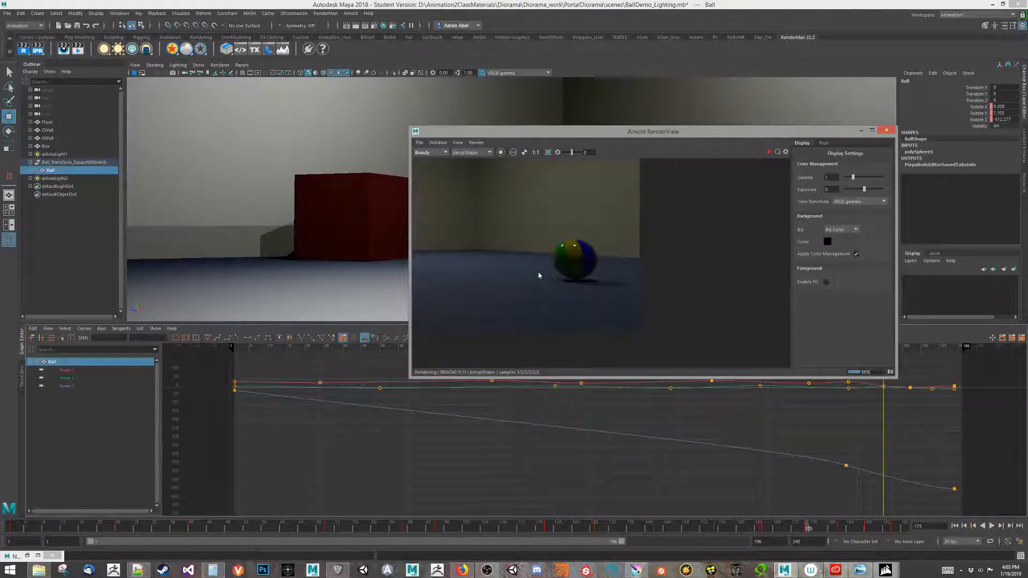
drag(676, 131, 519, 135)
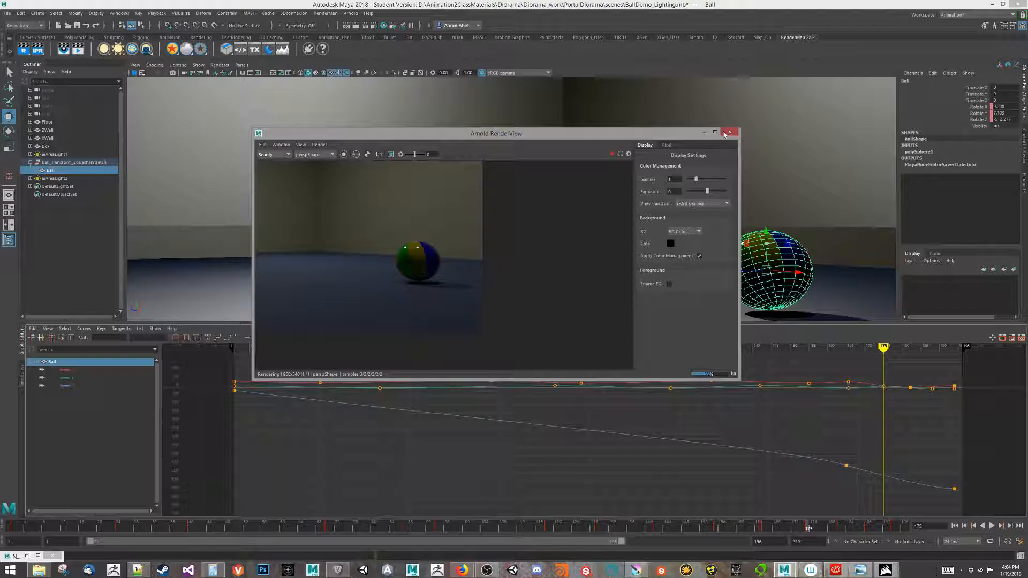
click(724, 134)
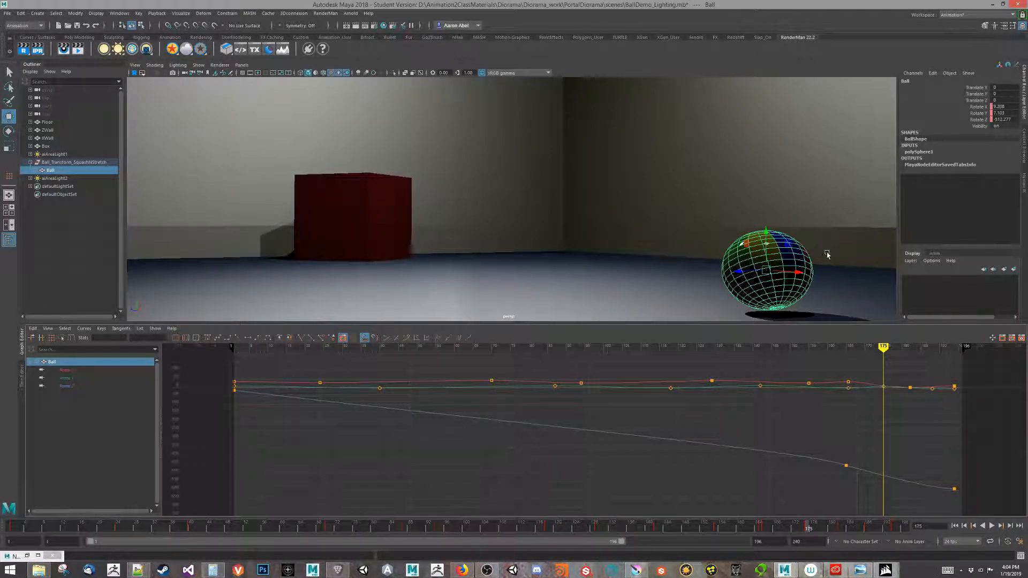
Lower the bottom Translate Y contact keys of Ball_Transform_SquashNStretch in the Graph Editor.
click(53, 162)
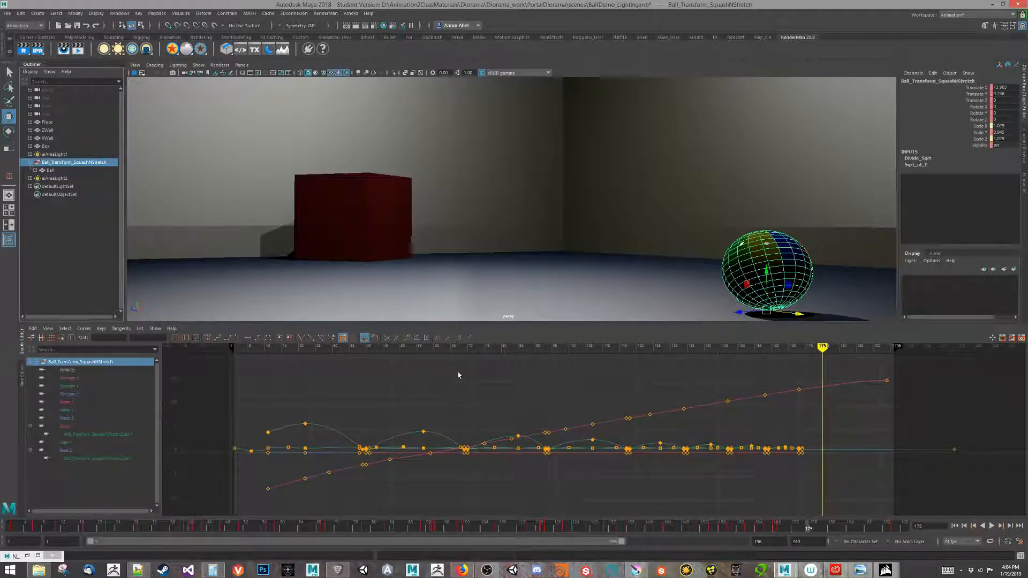
click(67, 386)
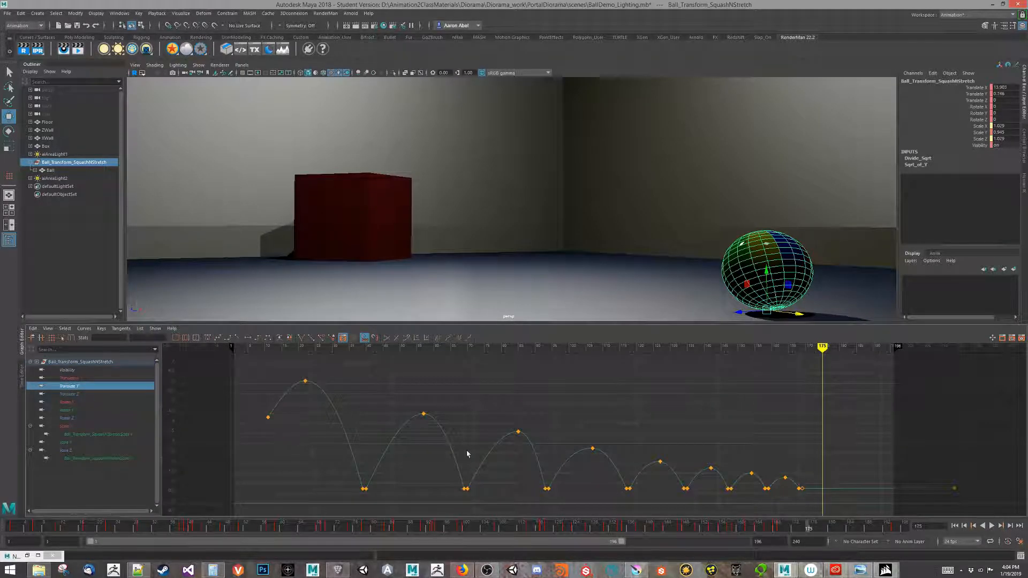
drag(442, 508, 1008, 489)
alt+middle_drag(400, 462, 449, 411)
alt+right_drag(257, 417, 271, 408)
alt+middle_drag(272, 408, 376, 411)
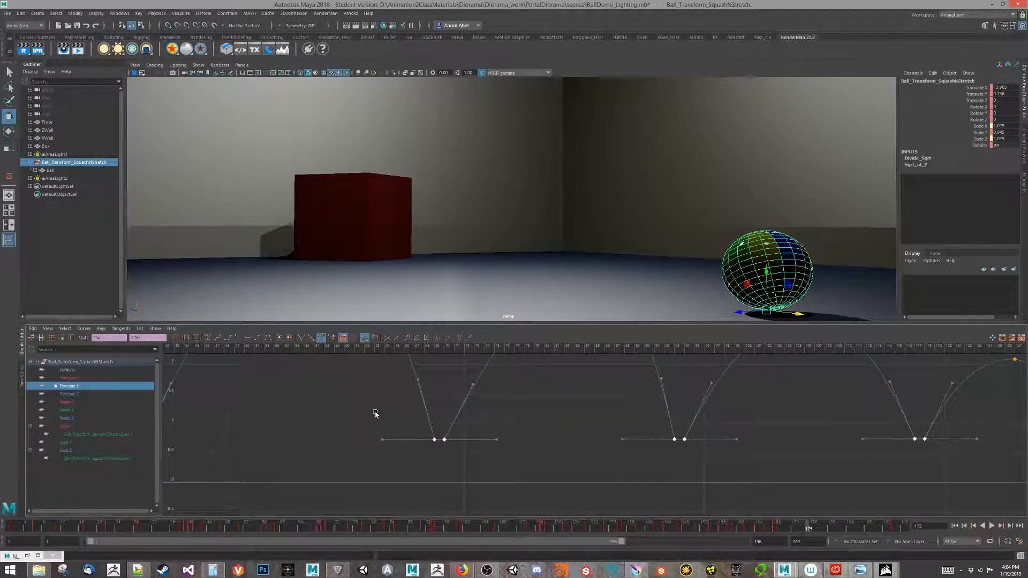
shift+middle_drag(489, 435, 488, 443)
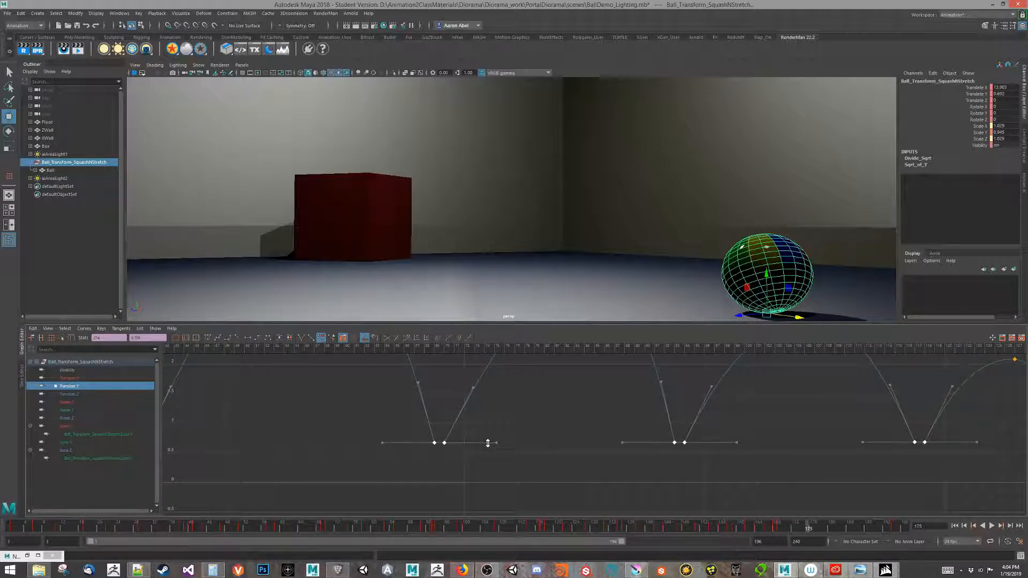
Frame the whole Translate Y curve, check the bounce at frame 134, and show the node's attributes.
key(a)
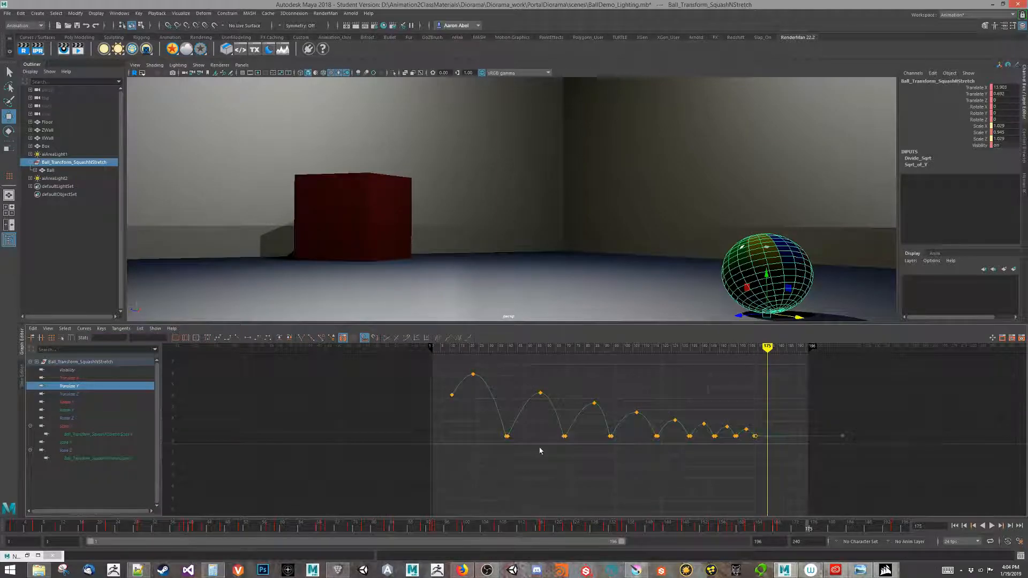
drag(811, 532, 830, 519)
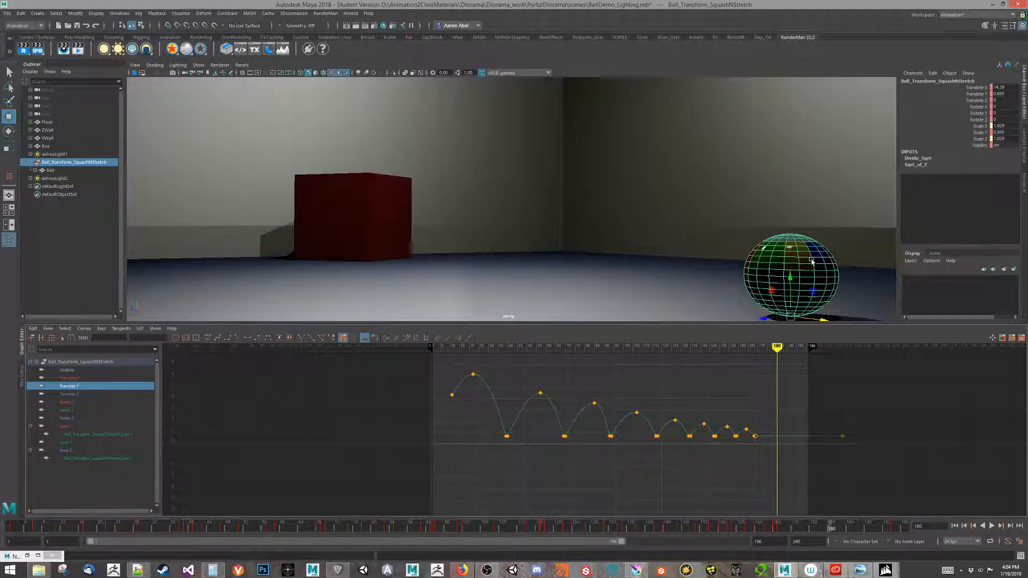
key(ctrl+a)
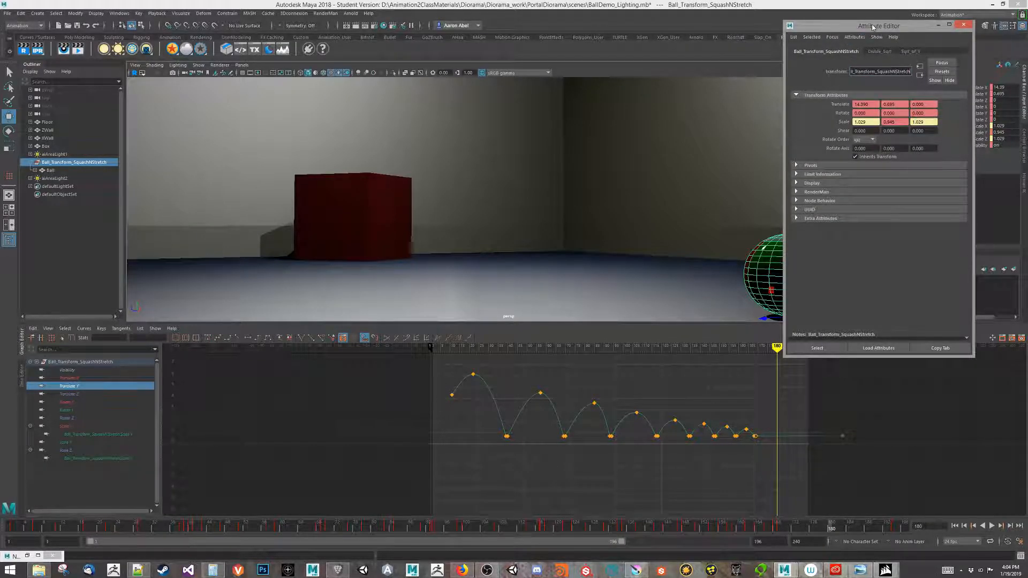
Select the Ball and bring up its BallShape tab in the Attribute Editor.
drag(872, 26, 609, 53)
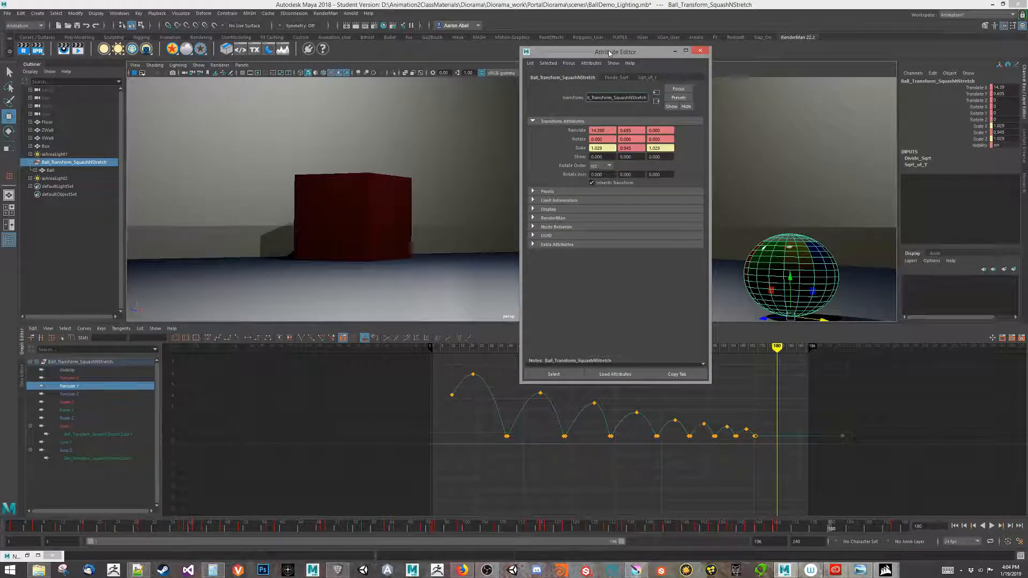
click(49, 170)
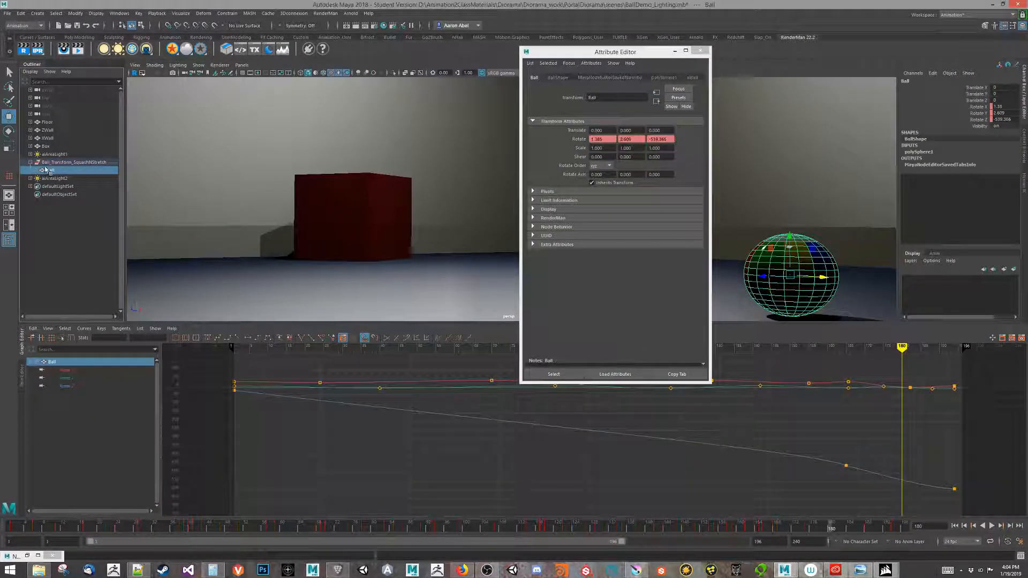
click(664, 78)
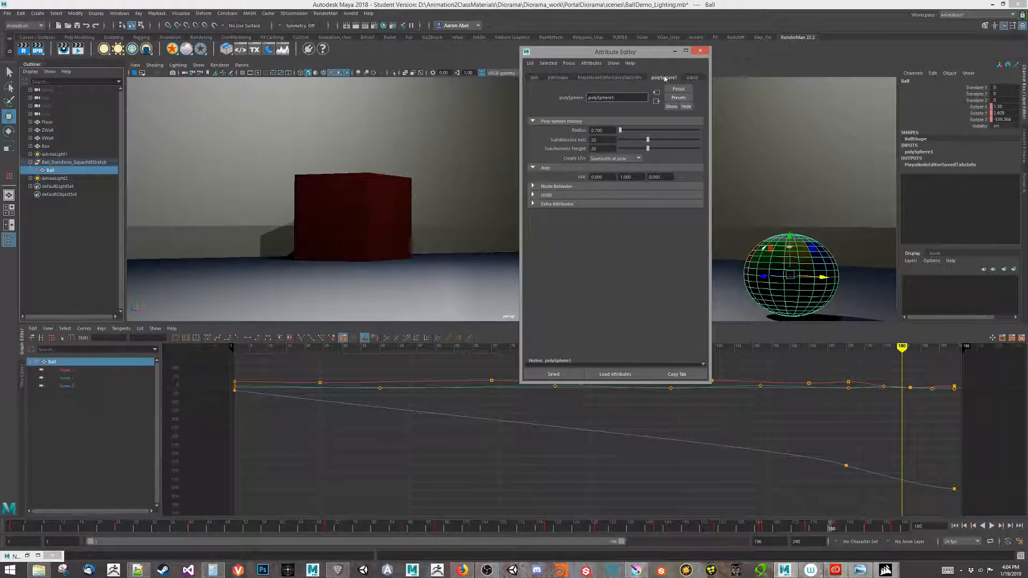
click(693, 78)
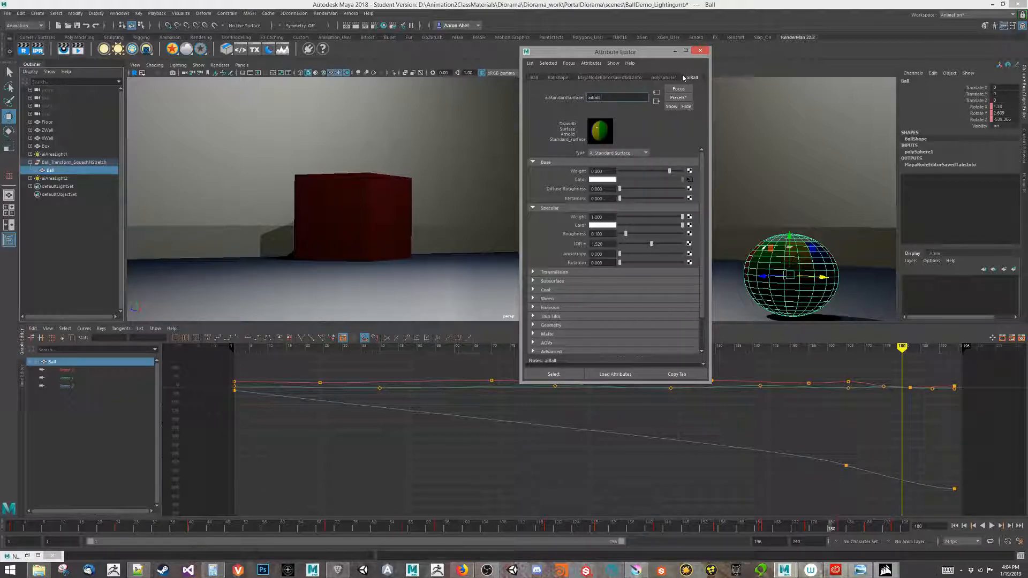
click(546, 79)
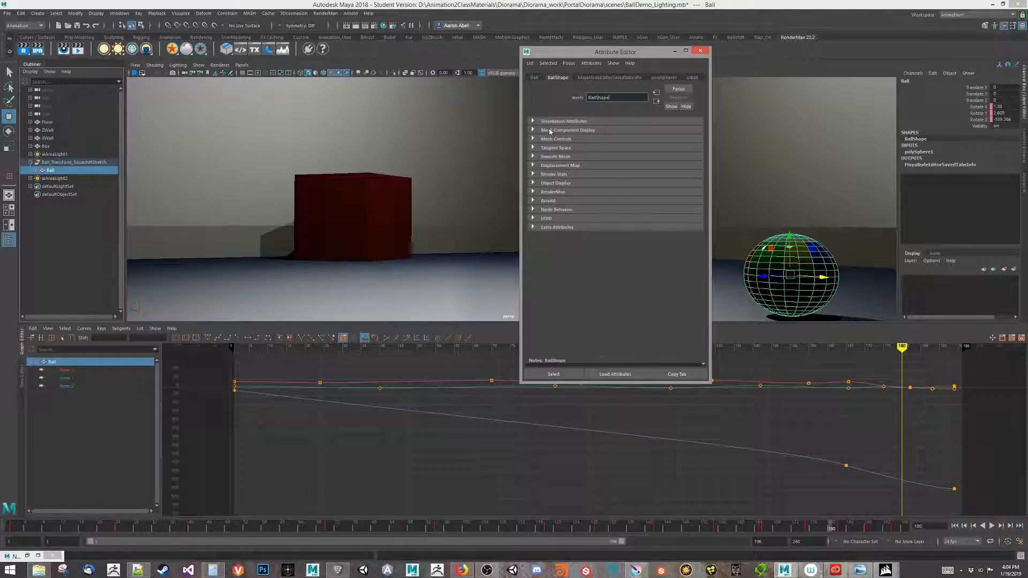
Set the BallShape's Arnold subdivision type to catclark and minimize the Attribute Editor.
click(533, 201)
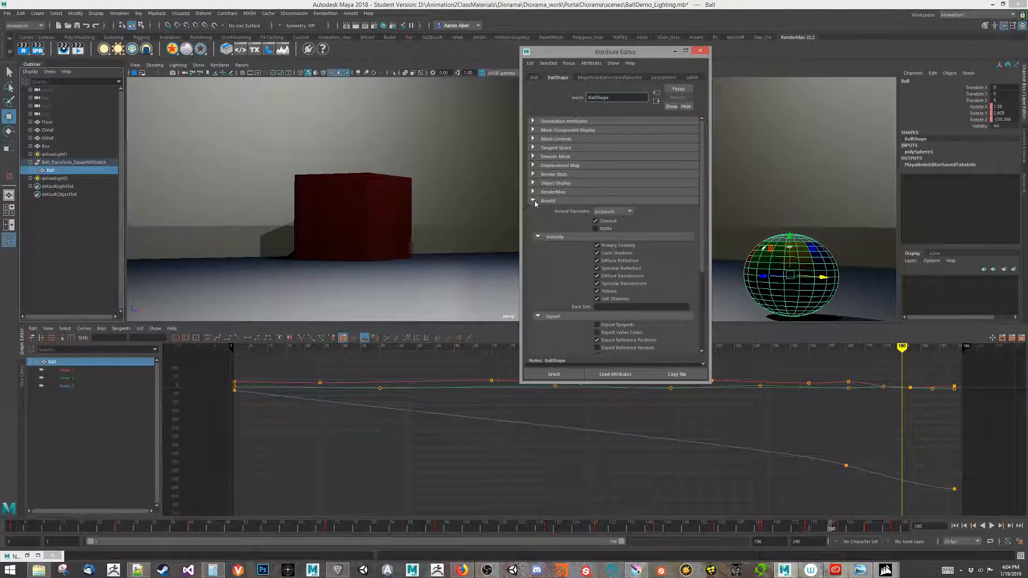
click(617, 213)
scroll(562, 268, down, 5)
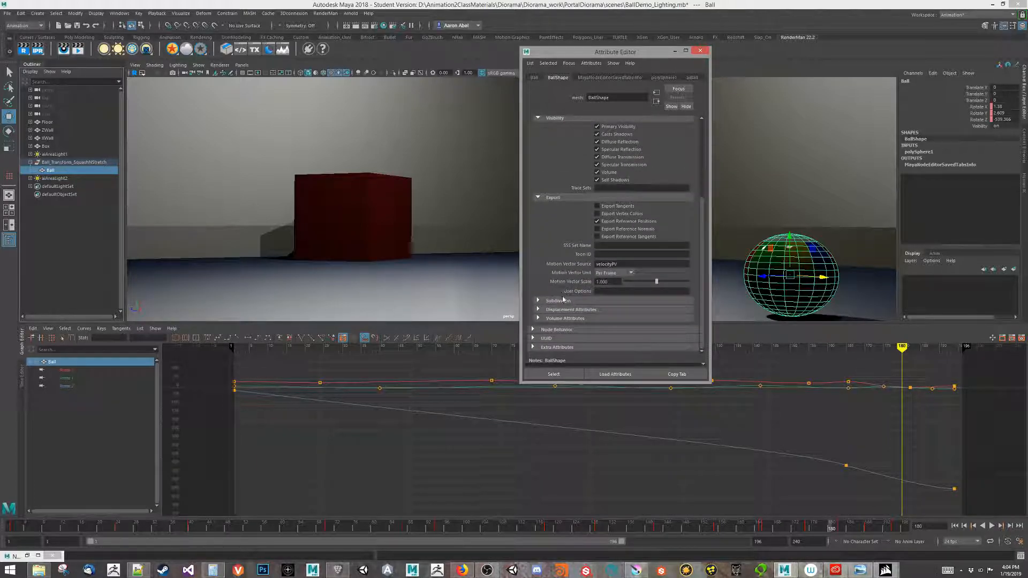
click(554, 301)
click(622, 311)
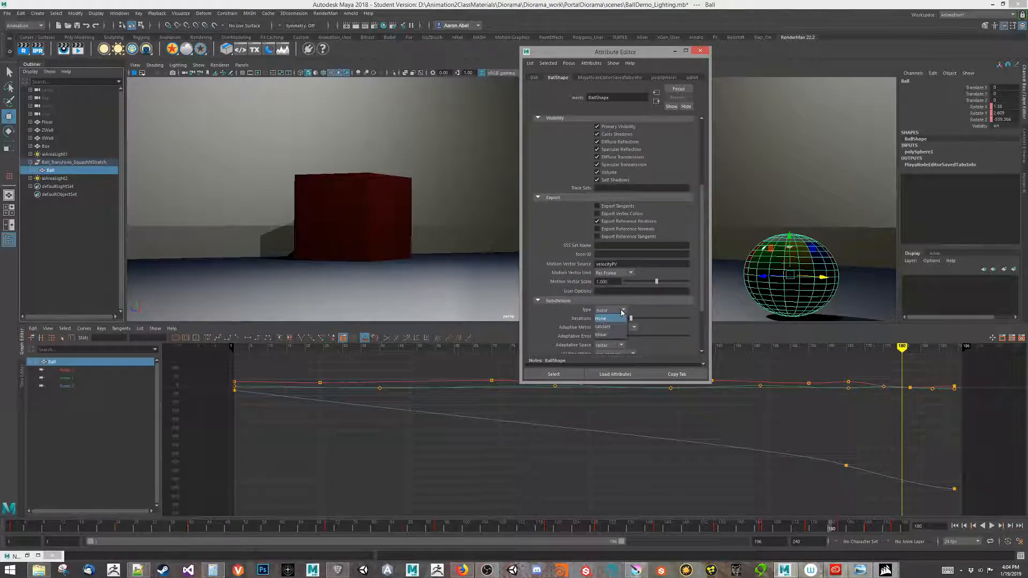
click(610, 326)
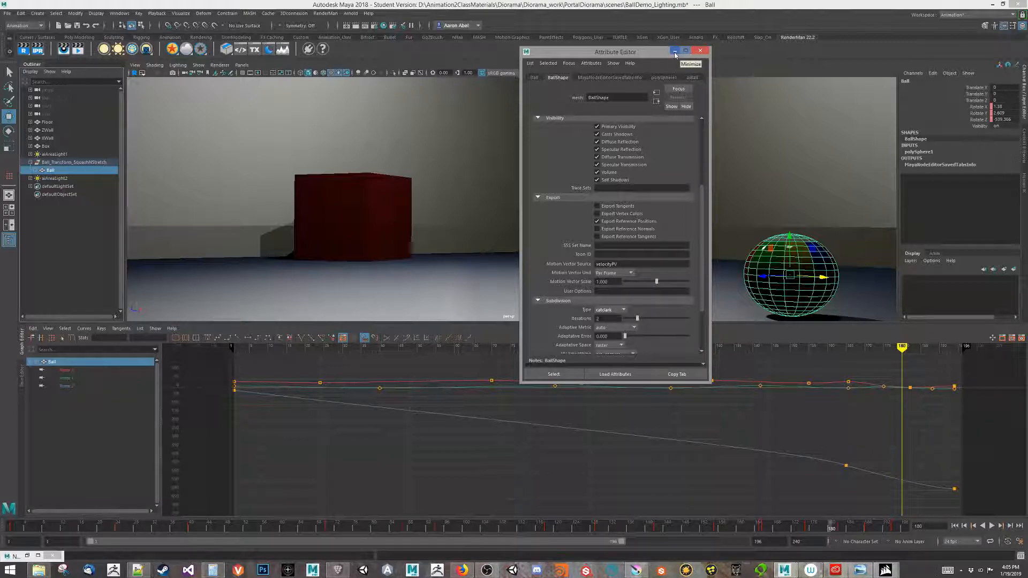
click(675, 51)
Render an Arnold preview of the subdivided ball, close it, and select the red box.
click(334, 14)
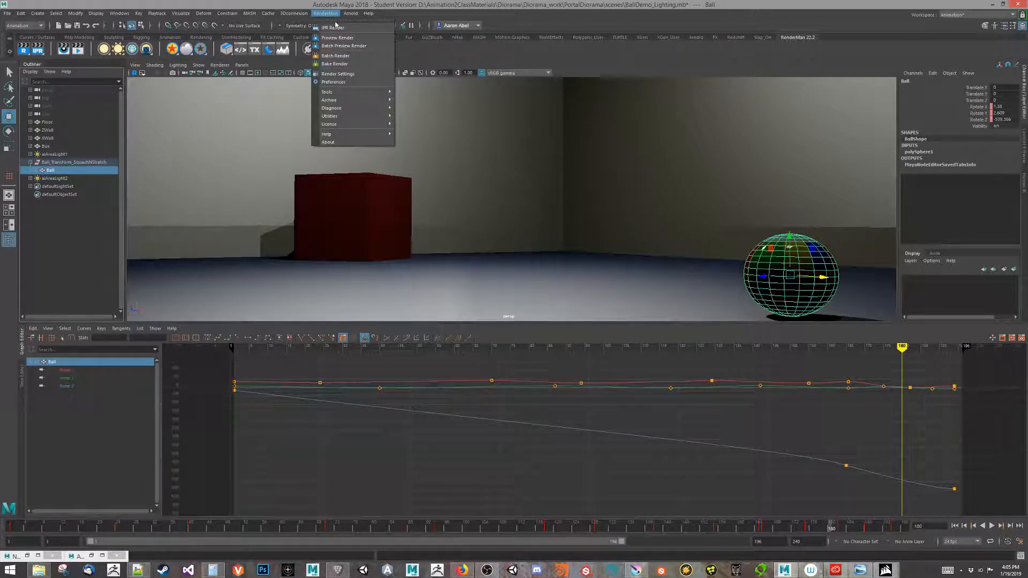
click(362, 29)
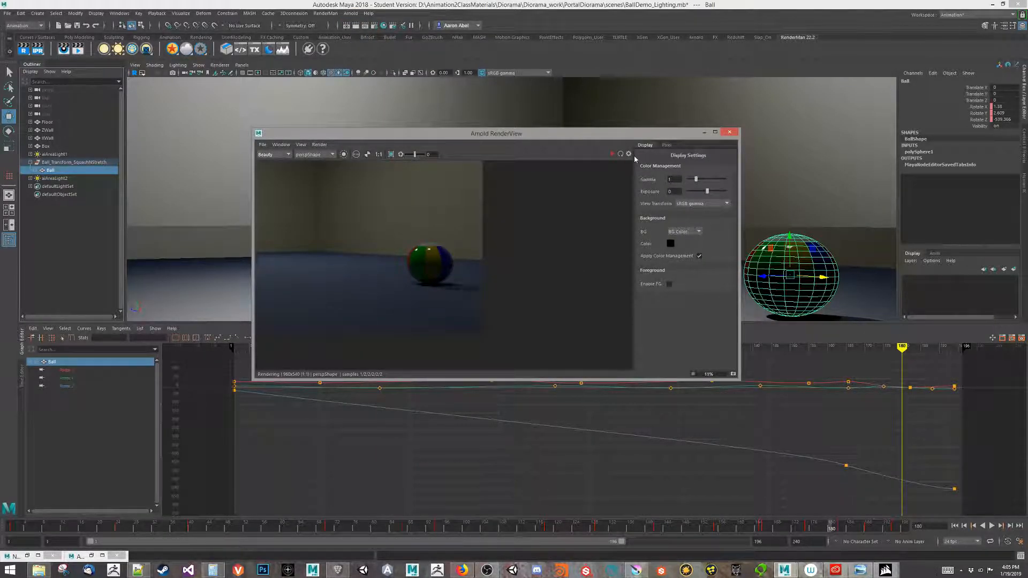
click(729, 133)
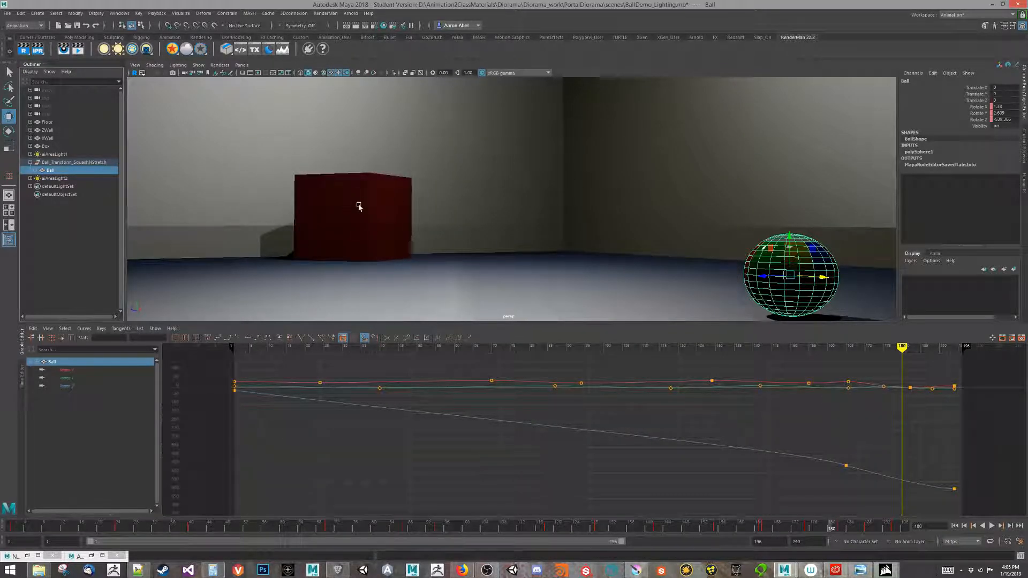
click(358, 207)
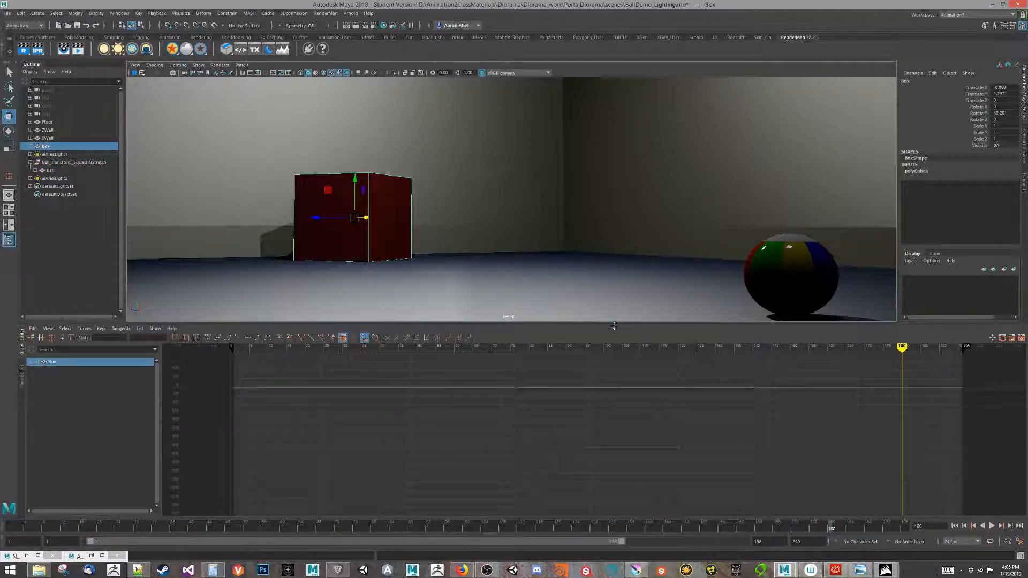
Start a new Arnold render of the red box and drag the preview window toward the lower left.
click(91, 555)
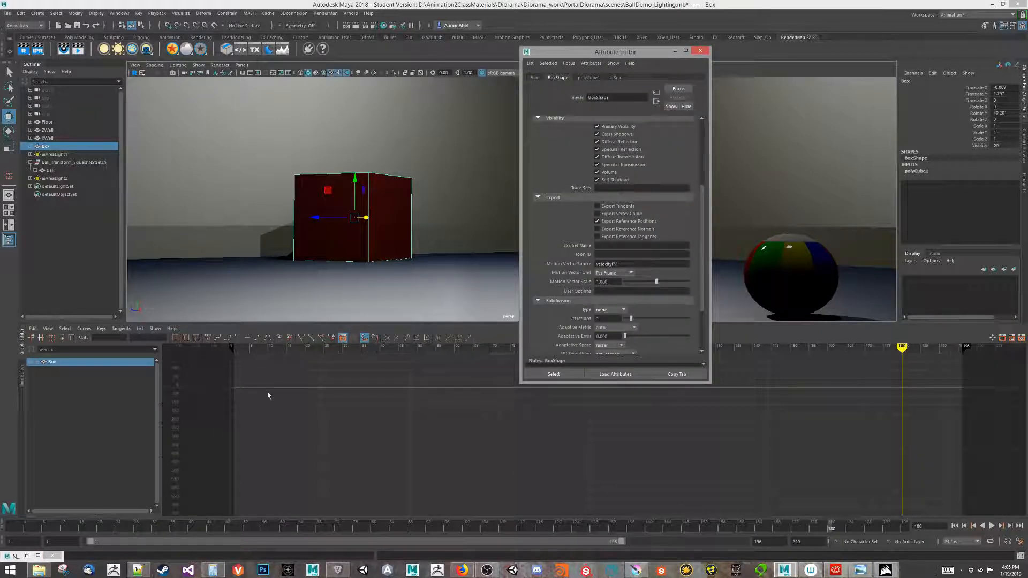
click(674, 52)
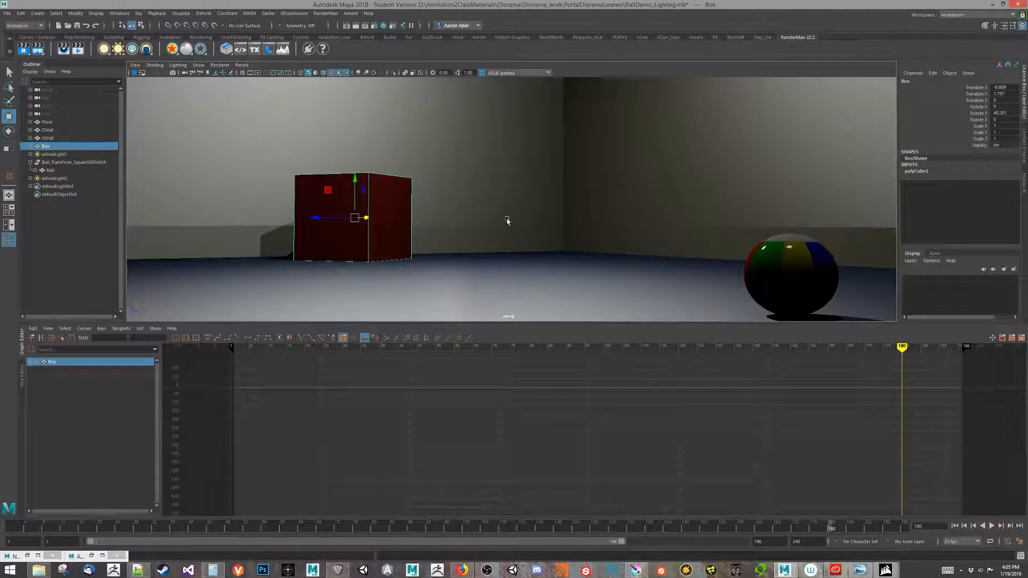
click(350, 13)
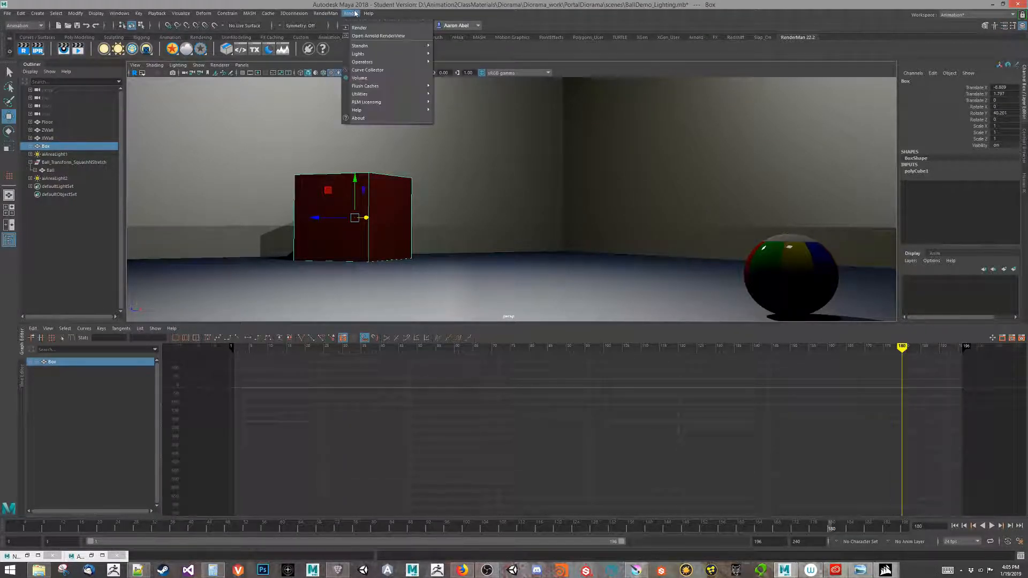
click(375, 26)
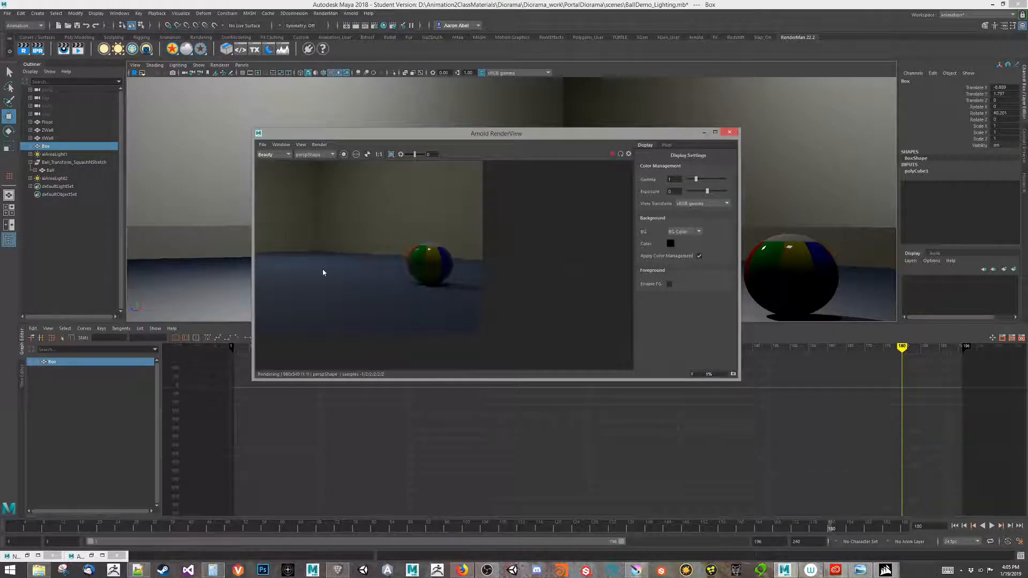
scroll(480, 303, up, 5)
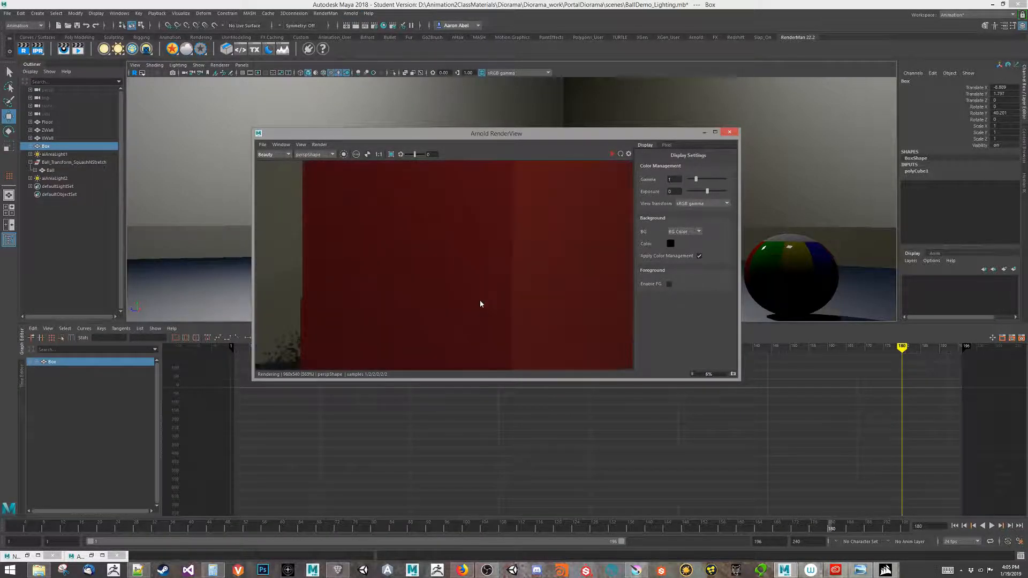
scroll(484, 289, down, 2)
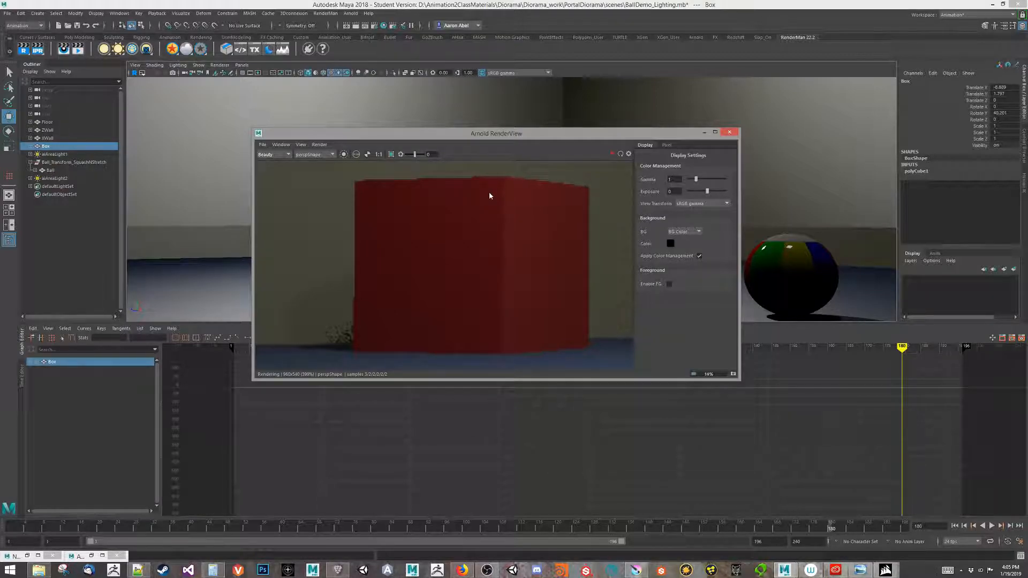
drag(611, 133, 375, 289)
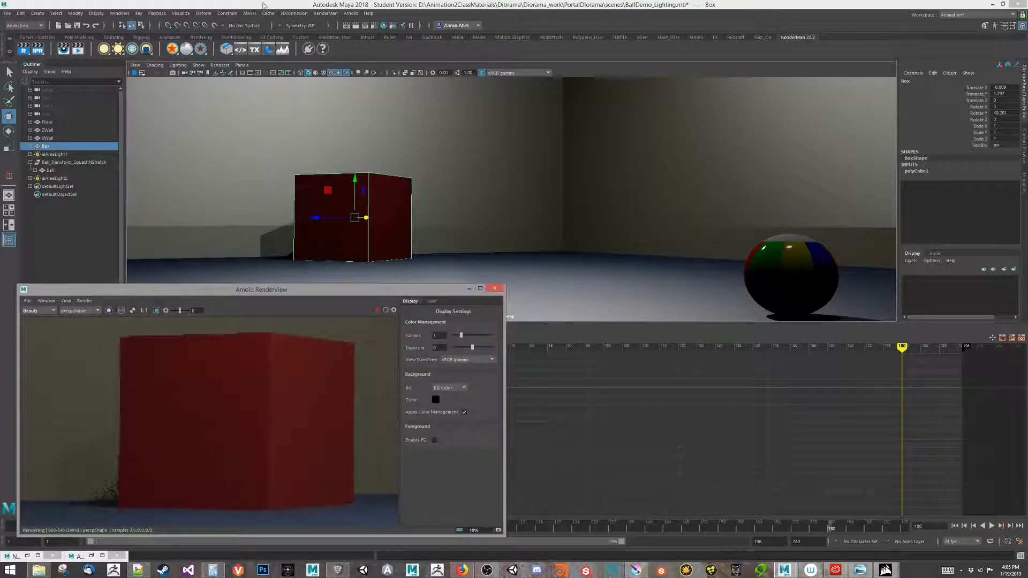
Bevel the red box from the Poly Modeling shelf and re-render the preview with the bevel.
click(79, 37)
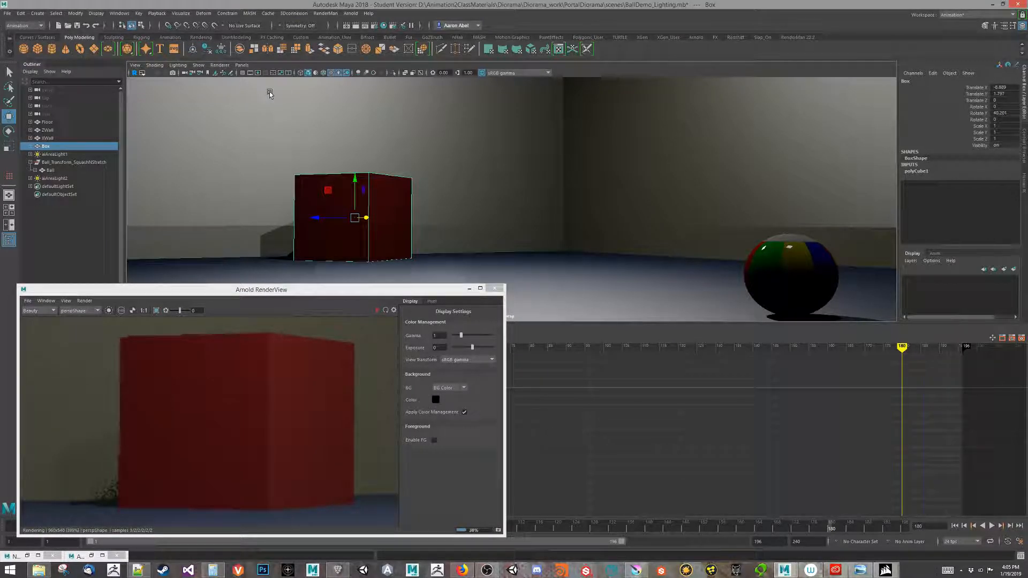
click(338, 48)
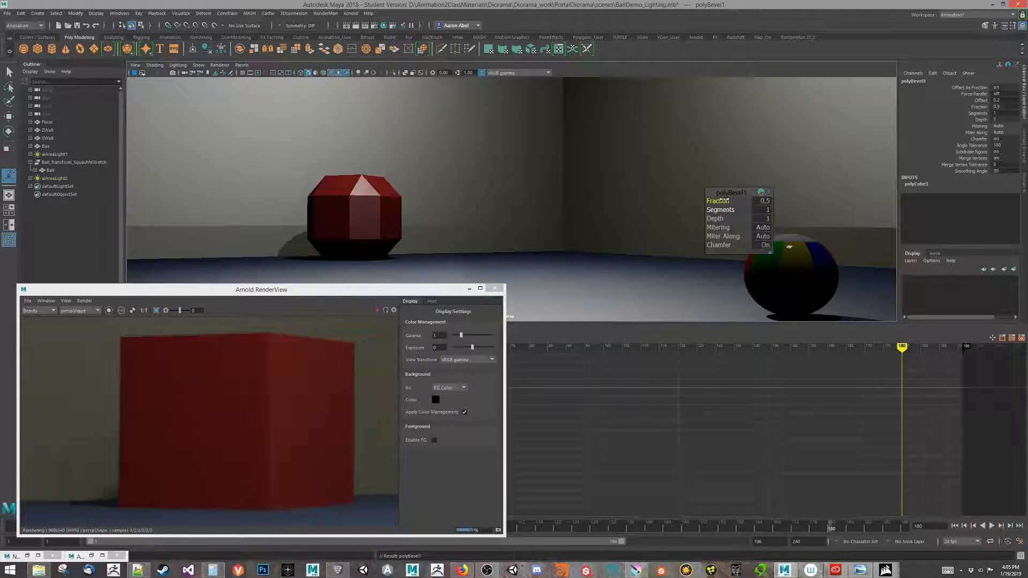
mouse_move(723, 201)
mouse_down()
mouse_move(739, 201)
mouse_move(720, 209)
mouse_move(743, 203)
mouse_up()
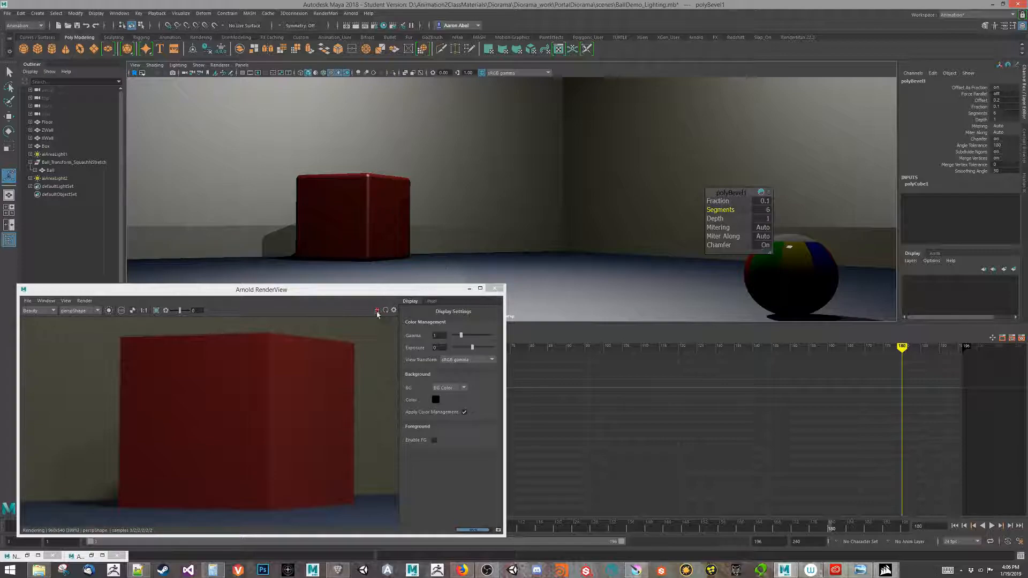
drag(303, 293, 513, 196)
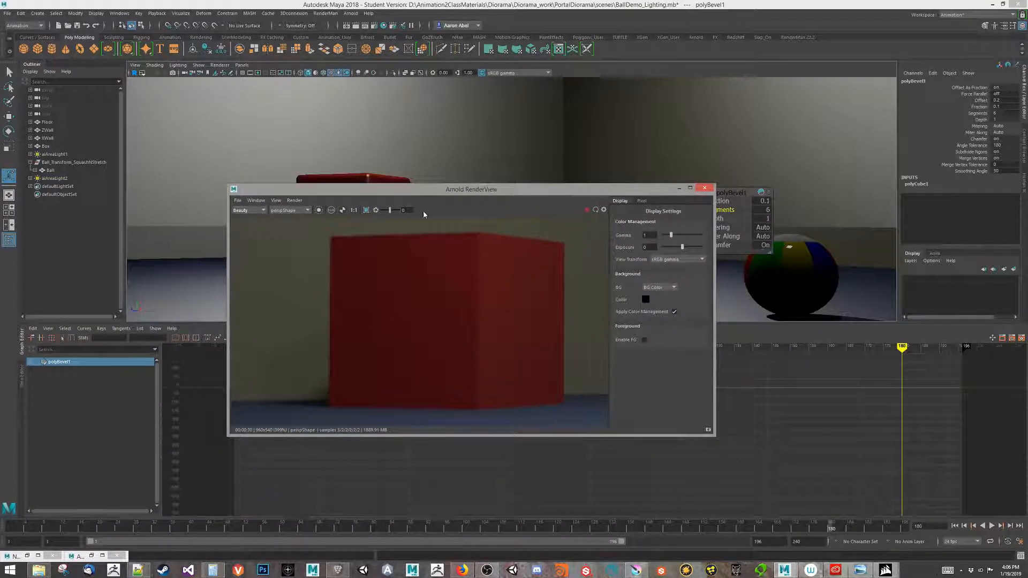
click(587, 210)
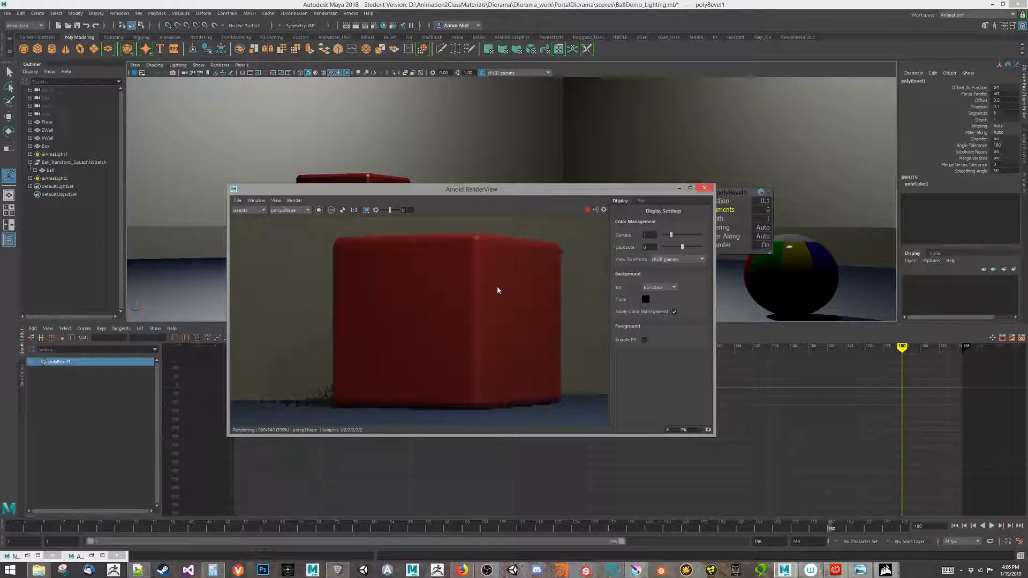
drag(544, 194, 414, 252)
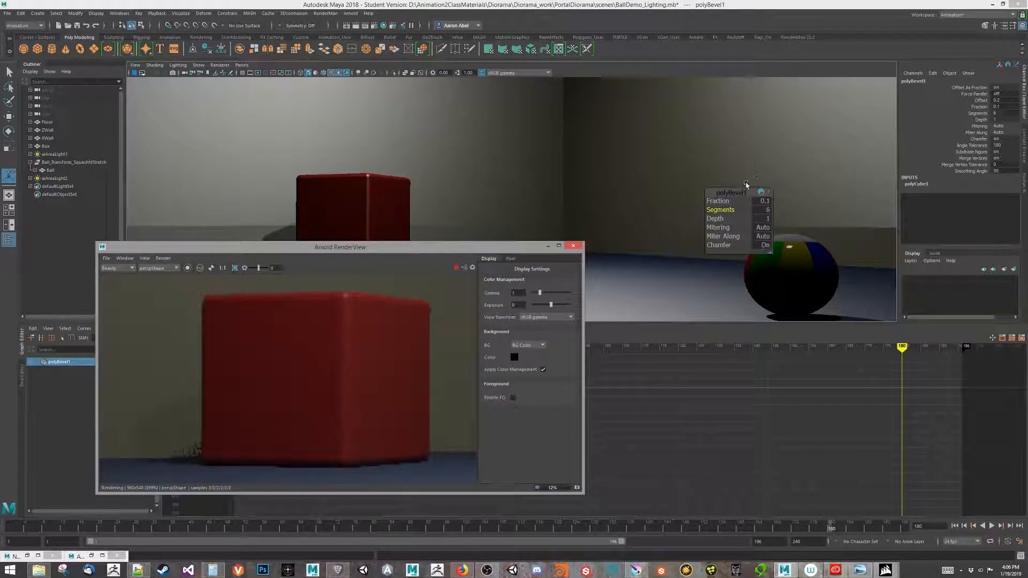
Set the polyBevel1 Fraction to 0.03.
click(769, 203)
click(769, 203)
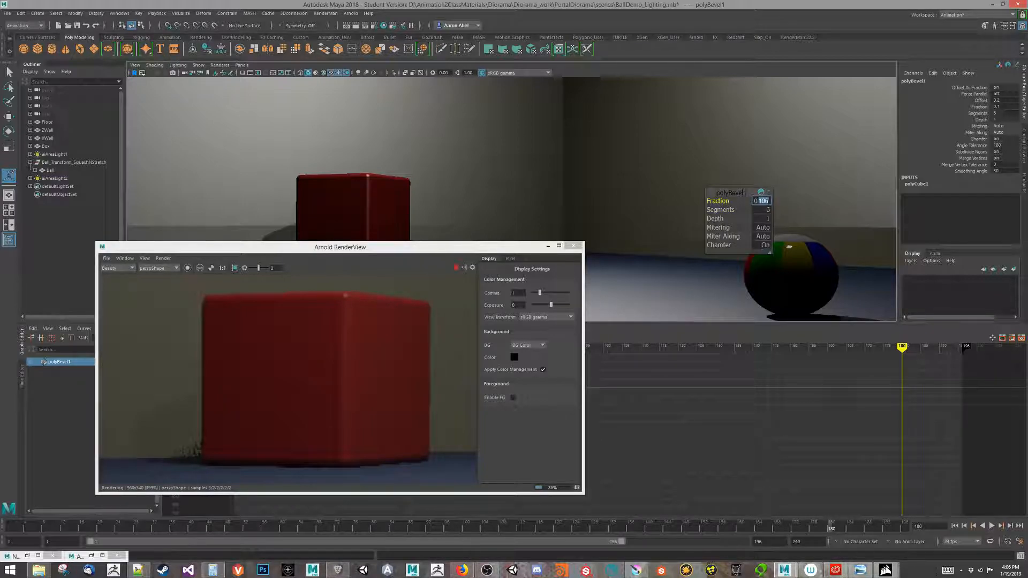
text(0.05)
key(Return)
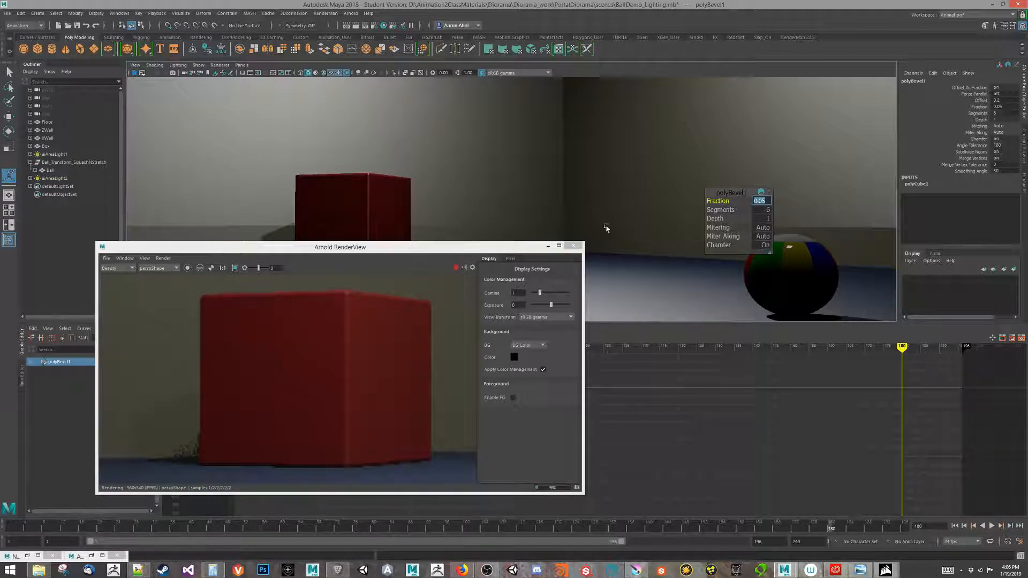
click(767, 202)
key(BackSpace)
text(3)
key(Return)
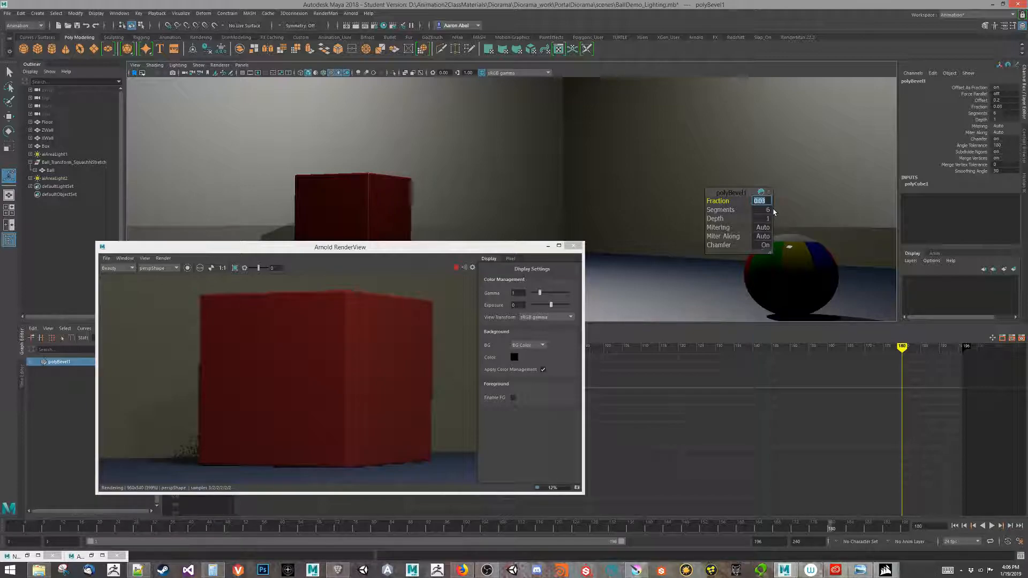
Set the bevel Segments to 4 and close the Arnold preview.
click(765, 211)
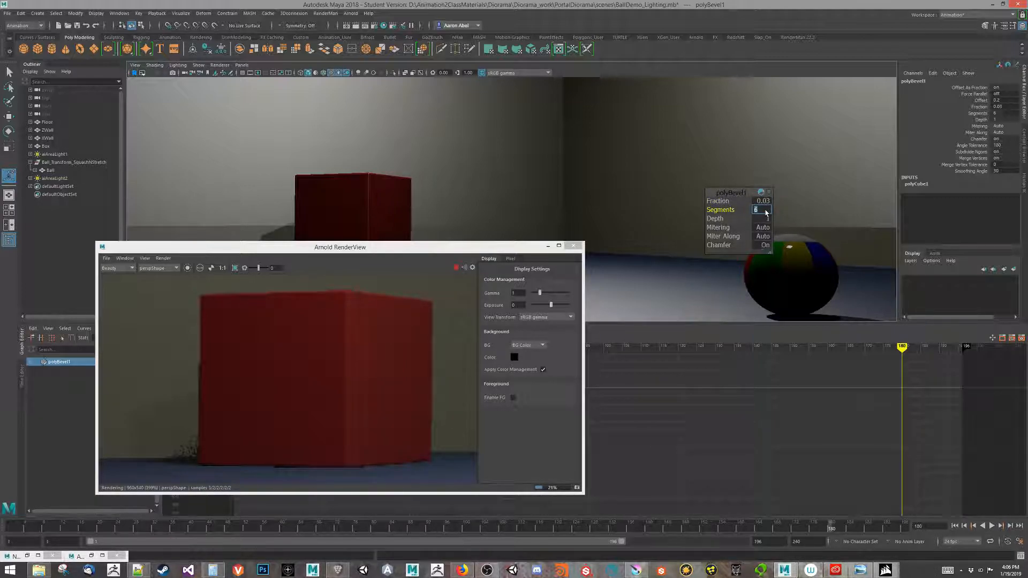
text(3)
key(Return)
text(4)
key(Return)
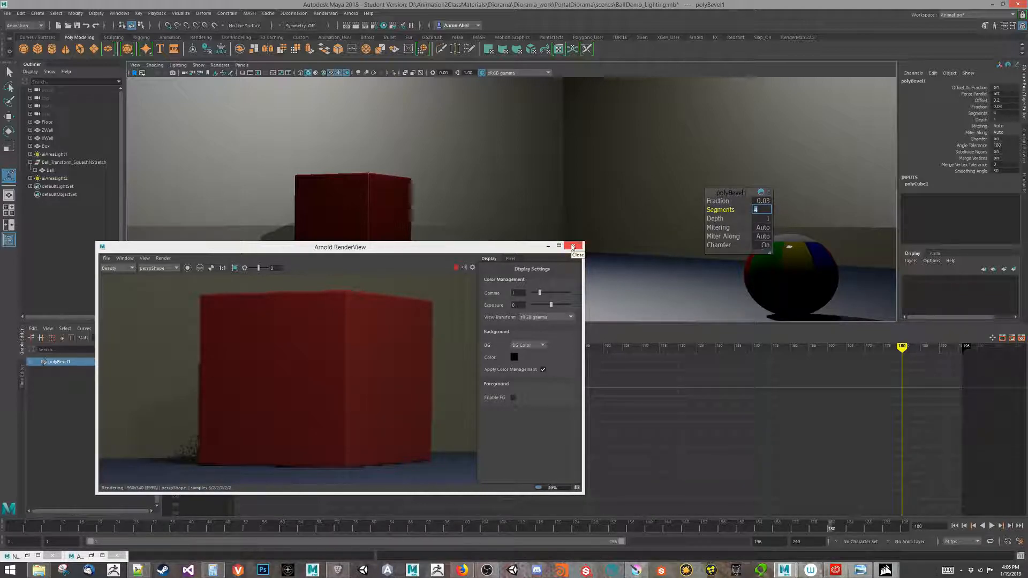
click(573, 246)
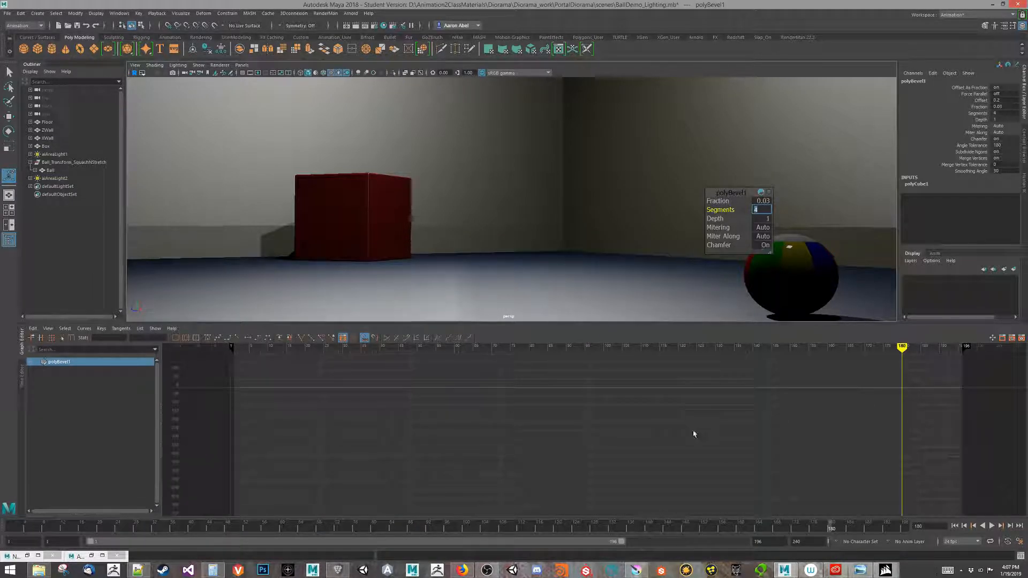
Scrub to about frame 81 with the ball above its shadow, tumble the view, and enlarge the viewport.
click(739, 193)
click(838, 164)
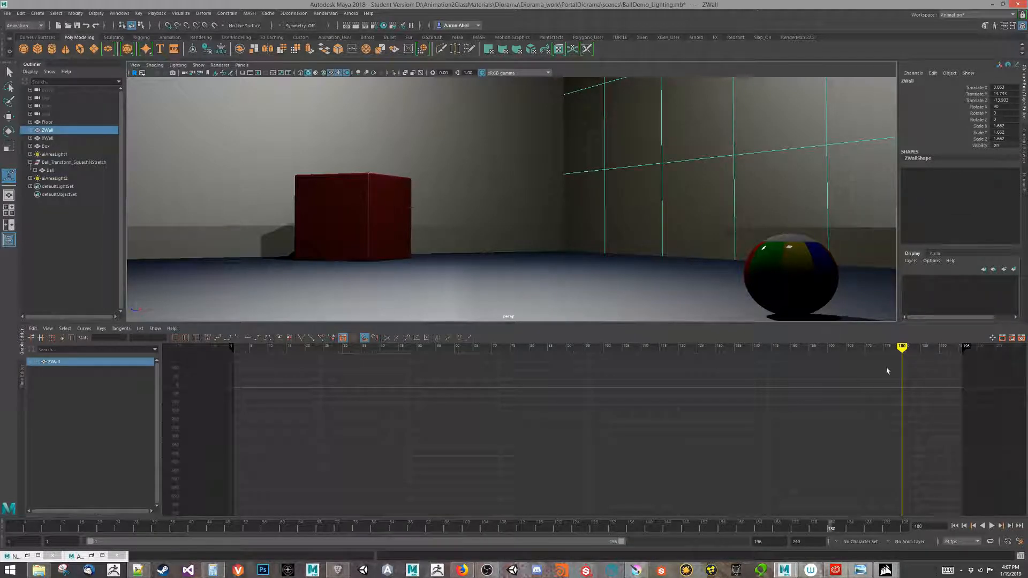
drag(887, 368, 289, 347)
alt+drag(490, 221, 491, 229)
alt+right_drag(481, 234, 414, 241)
alt+drag(414, 241, 422, 234)
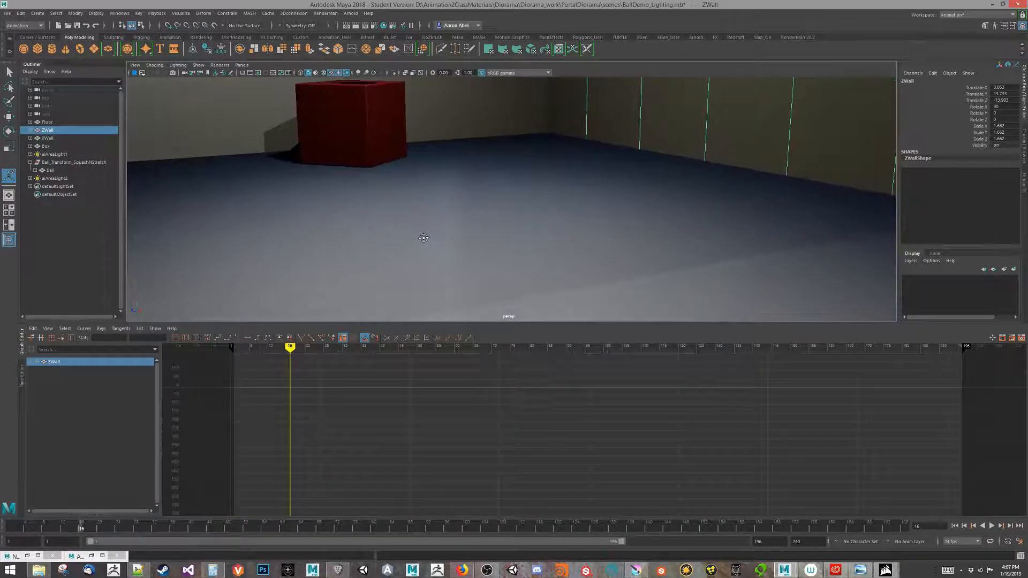
drag(290, 348, 532, 347)
drag(517, 392, 518, 465)
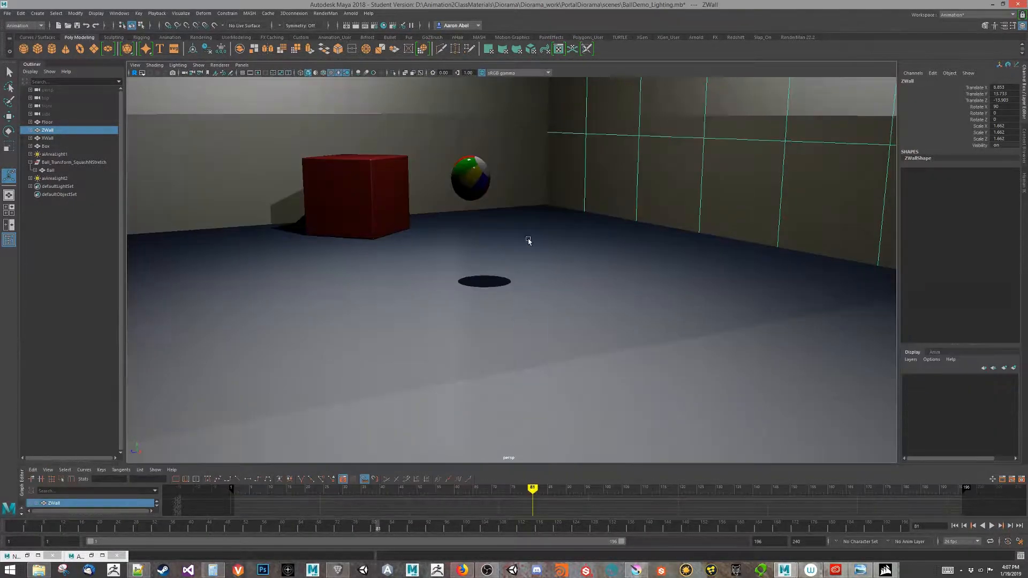
key(space)
key(space)
alt+drag(577, 324, 562, 348)
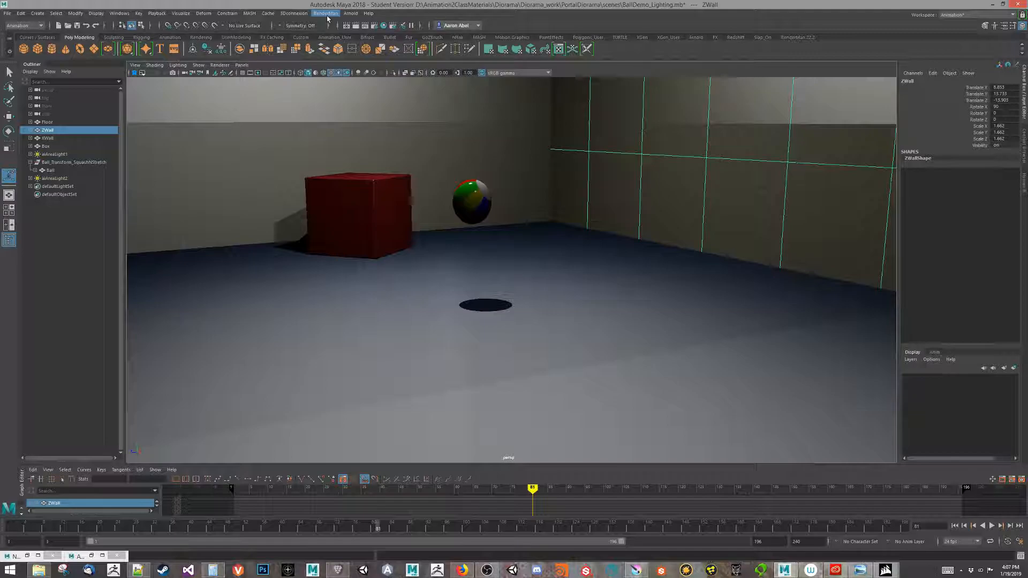
In Render Settings, set the Image Size preset to HD_1080 (1920 × 1080) and close the window.
click(112, 14)
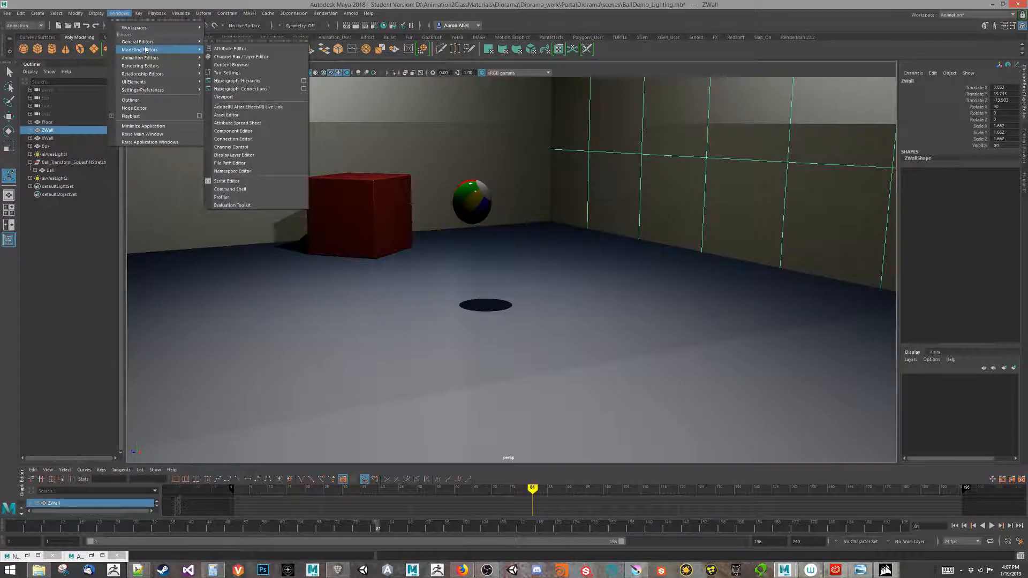
mouse_move(172, 66)
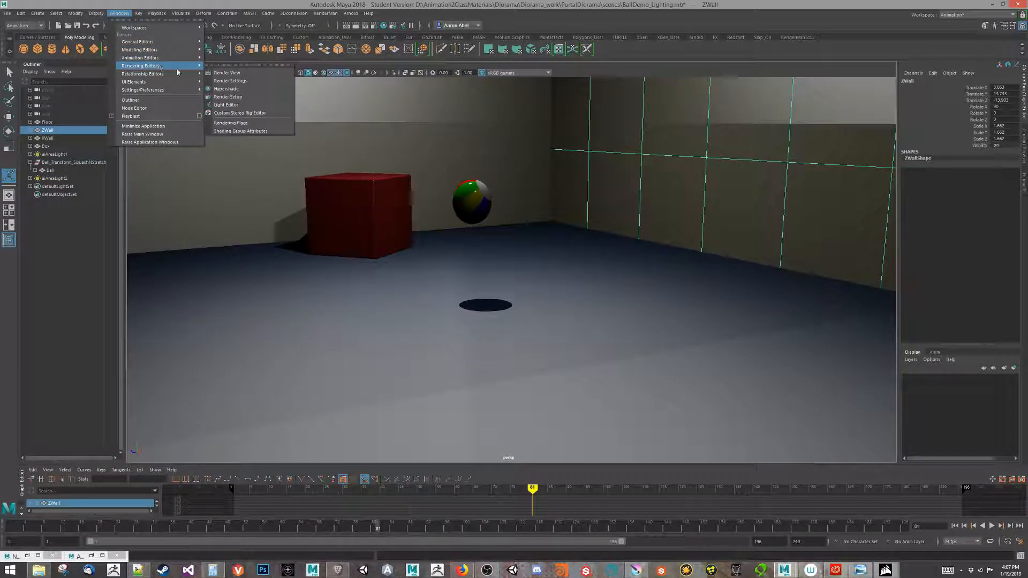
click(246, 80)
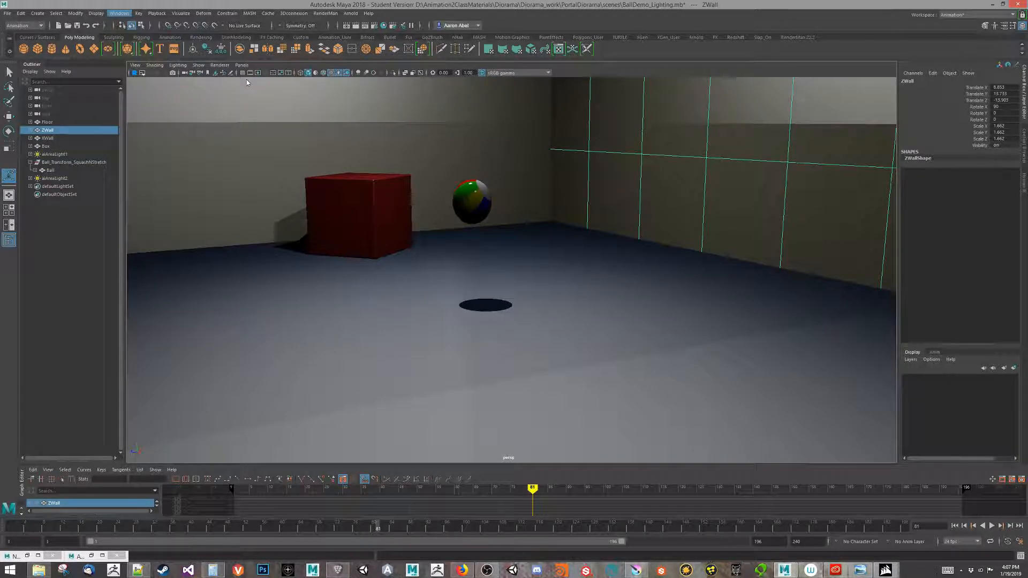
drag(241, 90, 442, 63)
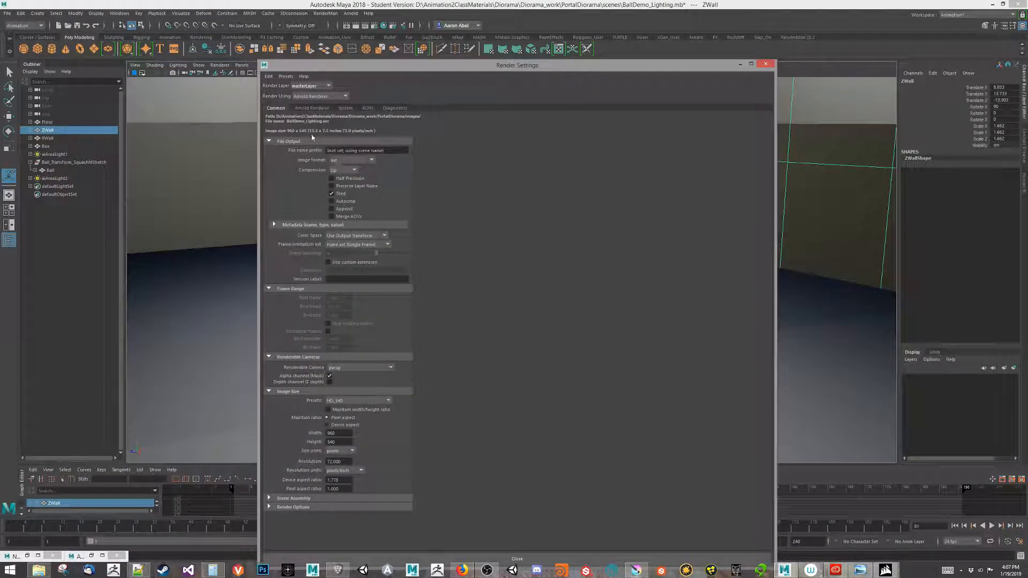
click(358, 401)
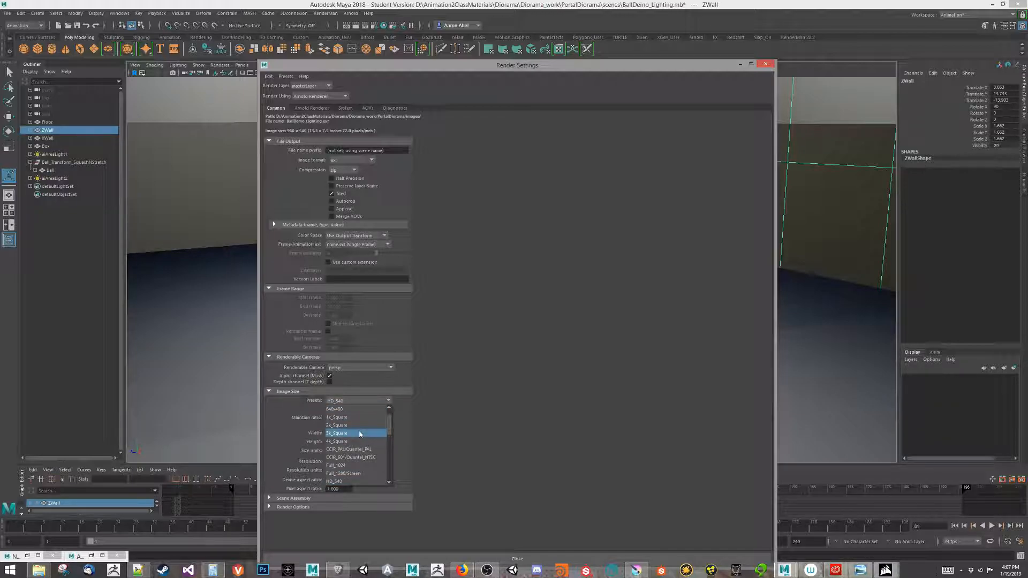
click(352, 464)
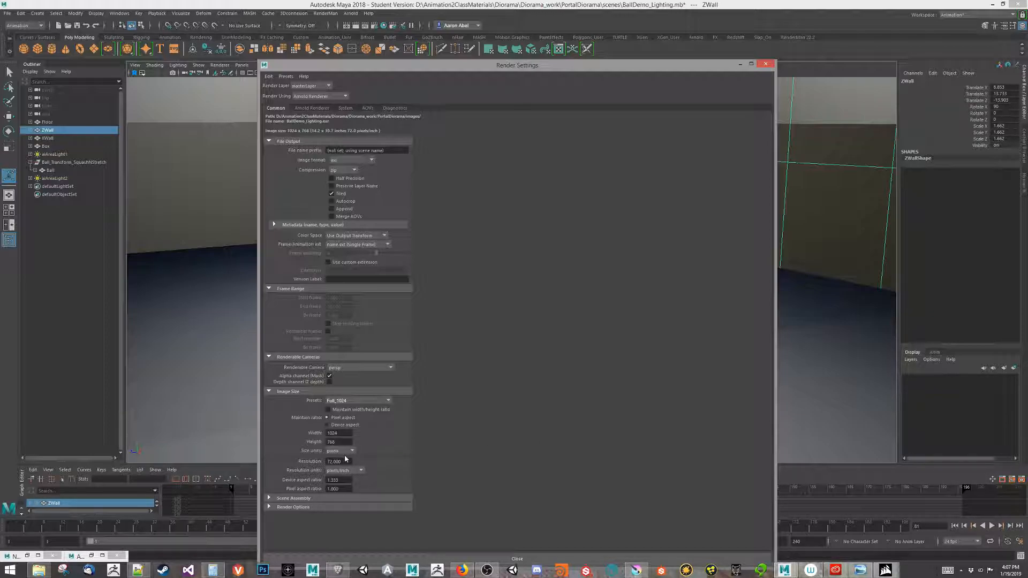
click(351, 400)
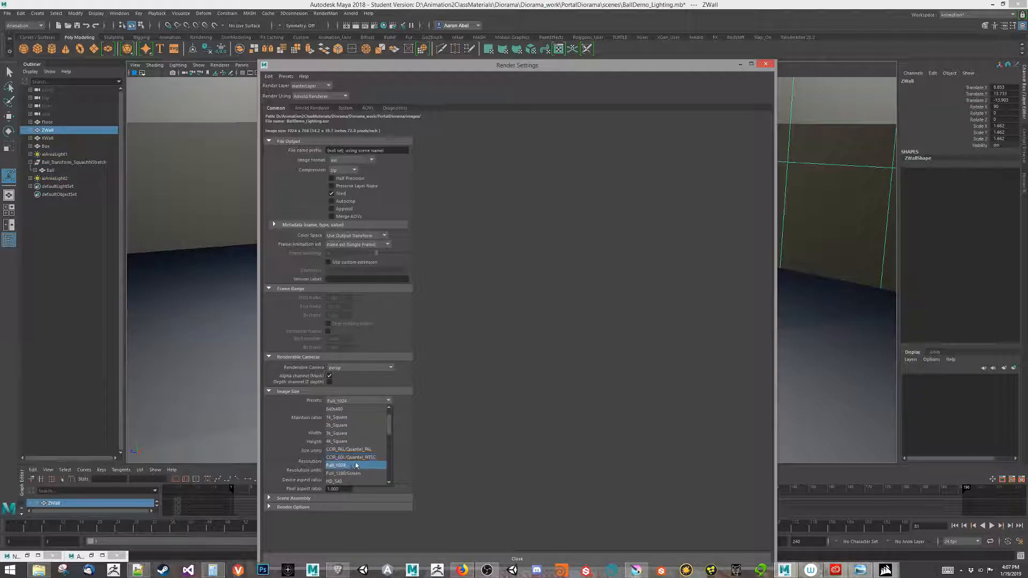
click(366, 451)
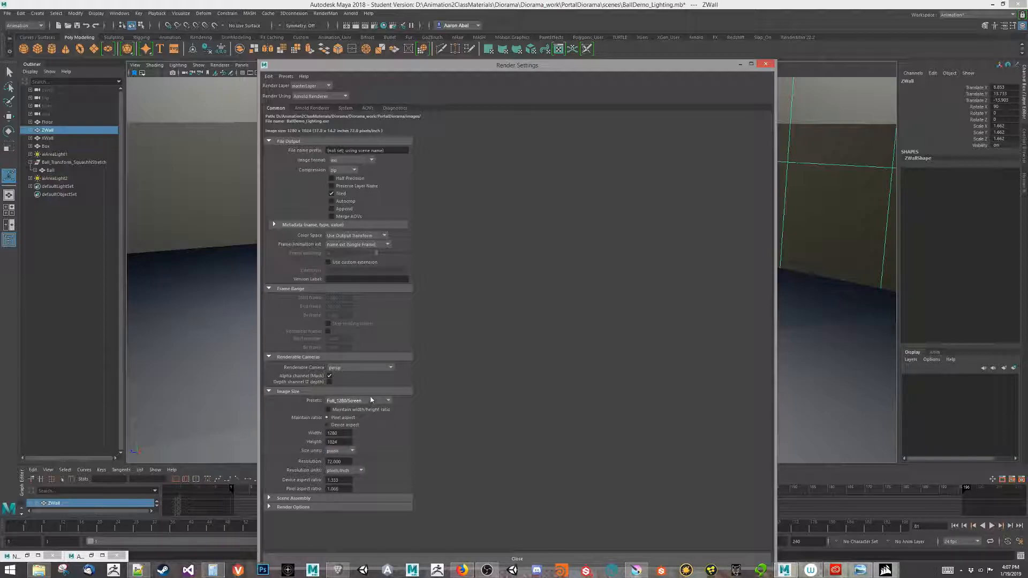
click(370, 399)
scroll(349, 453, down, 1)
click(349, 453)
click(766, 65)
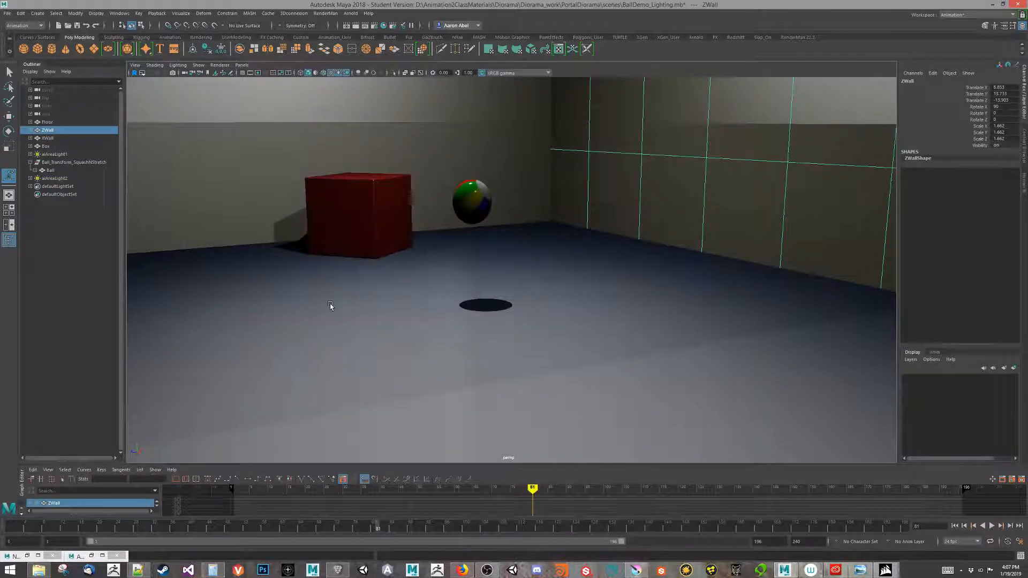
Show the resolution gate and reframe the perspective view on the box and wall.
click(257, 73)
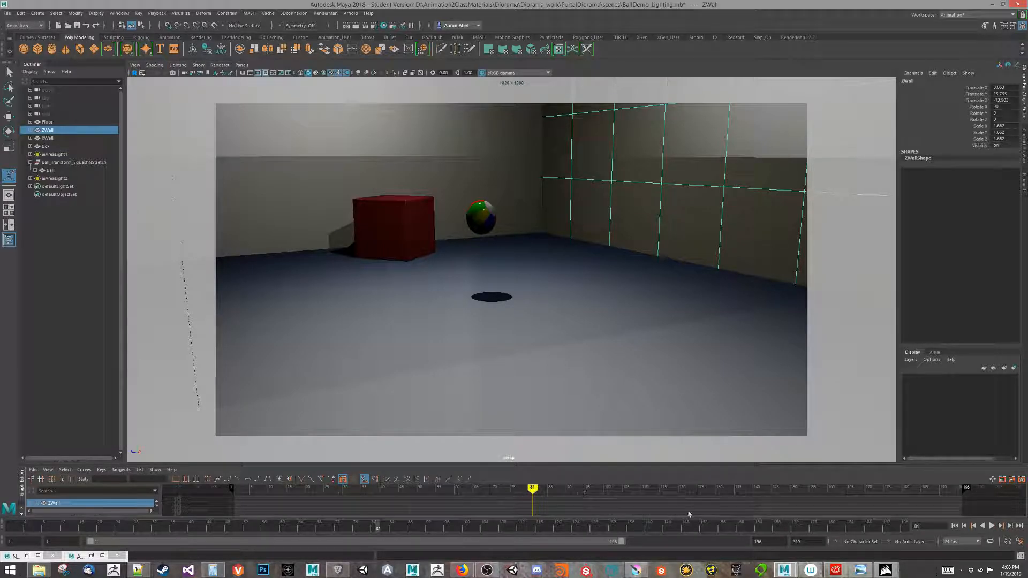
click(381, 531)
drag(161, 496, 21, 471)
alt+drag(400, 289, 403, 300)
alt+middle_drag(403, 300, 397, 319)
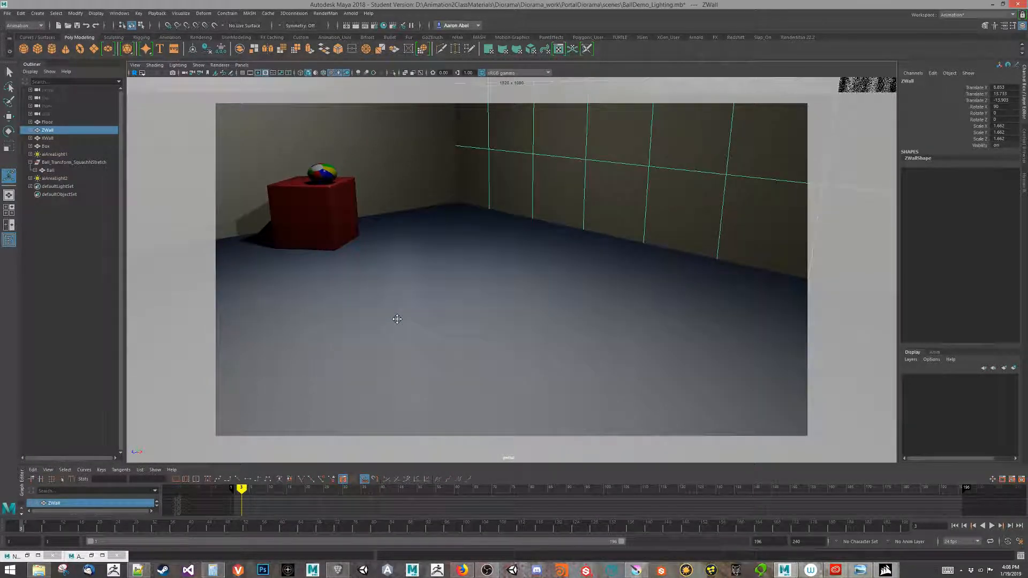
Play the ball's bounce with Alt+V and scrub from start to end to review it.
key(alt+v)
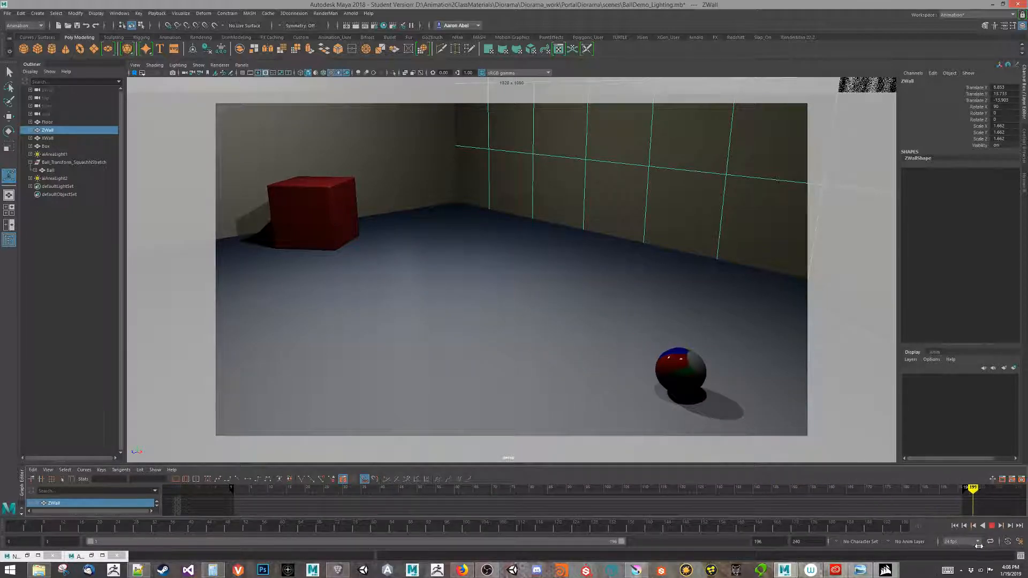
drag(909, 500, 938, 574)
alt+drag(634, 351, 637, 342)
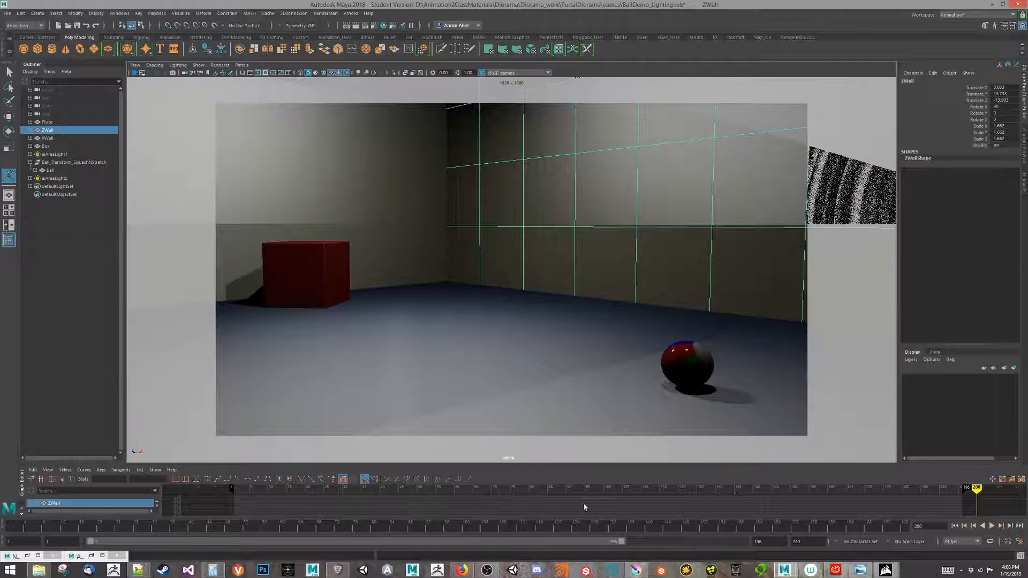
mouse_move(978, 491)
mouse_down()
mouse_move(195, 489)
mouse_move(544, 489)
mouse_move(707, 528)
mouse_move(977, 551)
mouse_move(878, 562)
mouse_move(930, 568)
mouse_move(803, 574)
mouse_move(833, 573)
mouse_move(814, 574)
mouse_move(823, 573)
mouse_up()
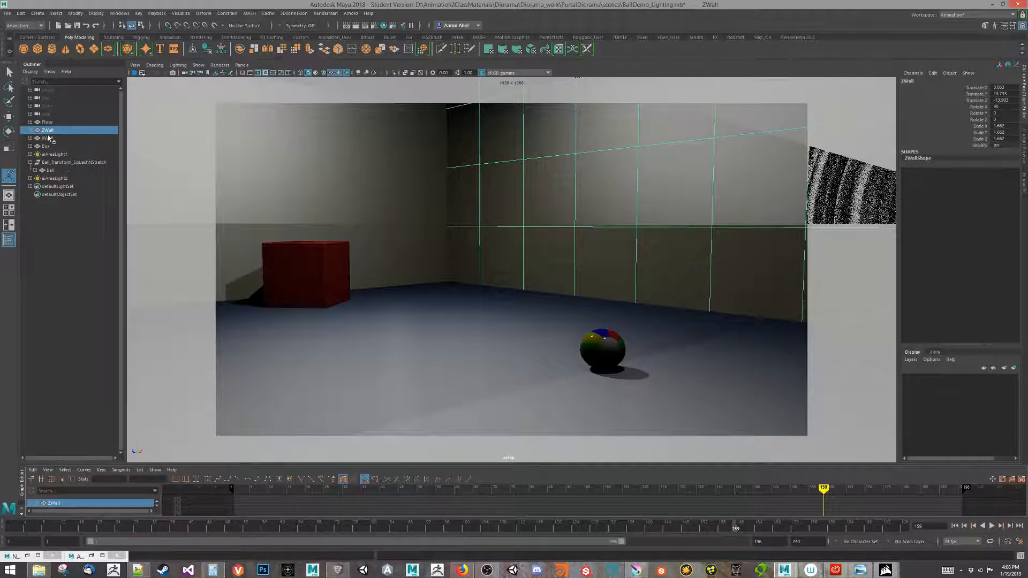
Rename aiAreaLight1 to FillLight and review its Arnold area light settings (color temperature 6500).
click(56, 154)
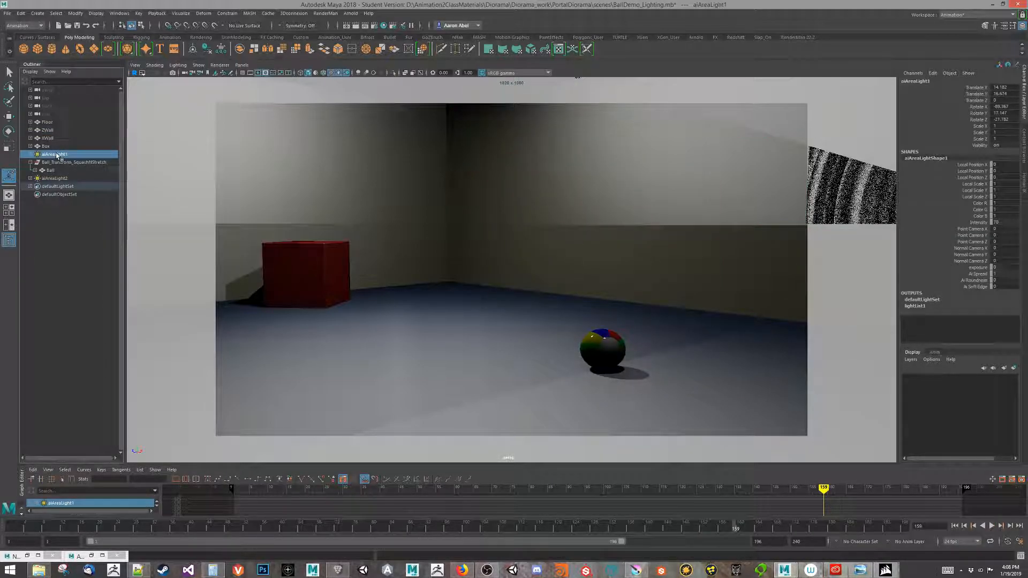
key(ctrl+a)
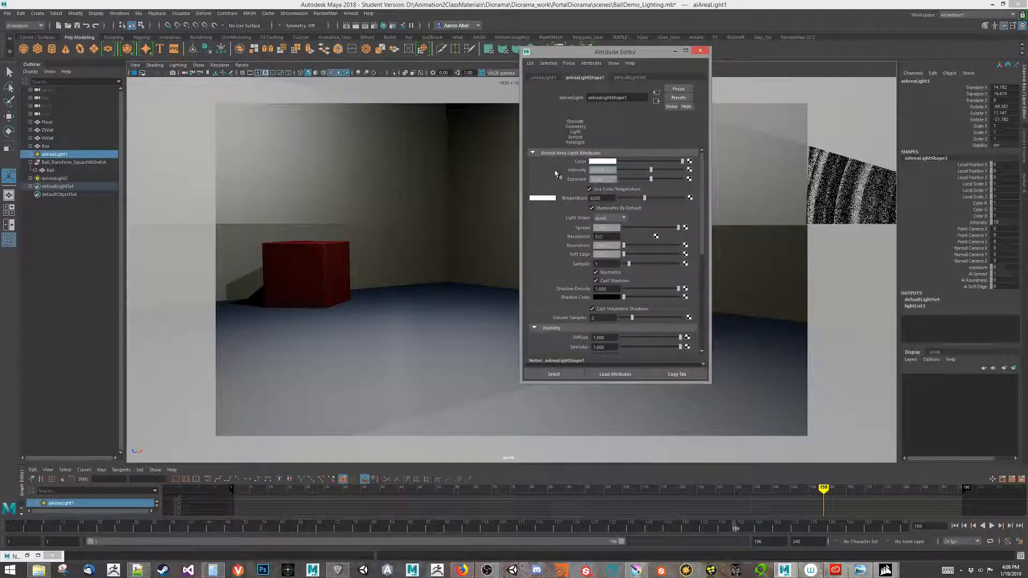
click(68, 186)
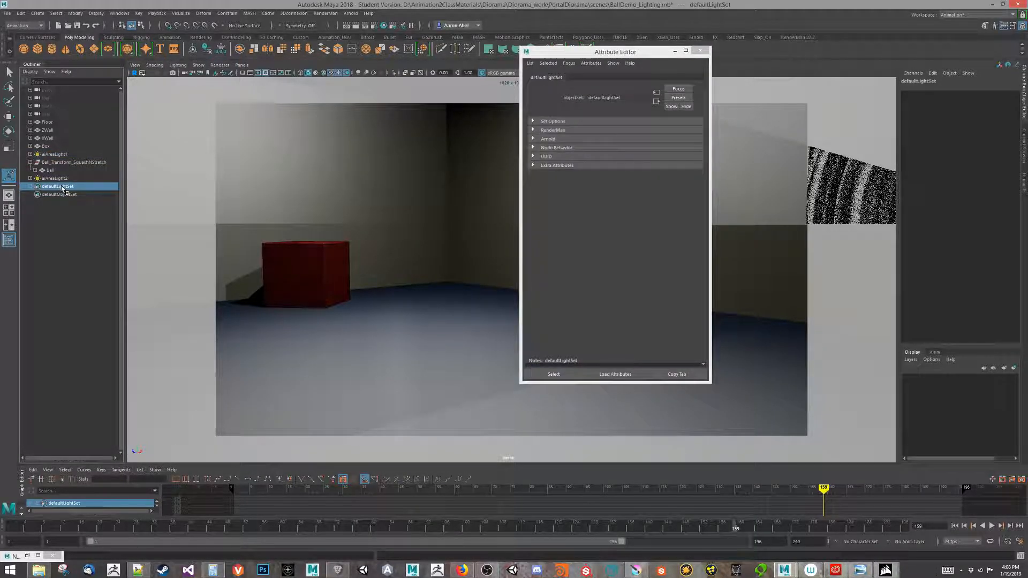
double_click(55, 154)
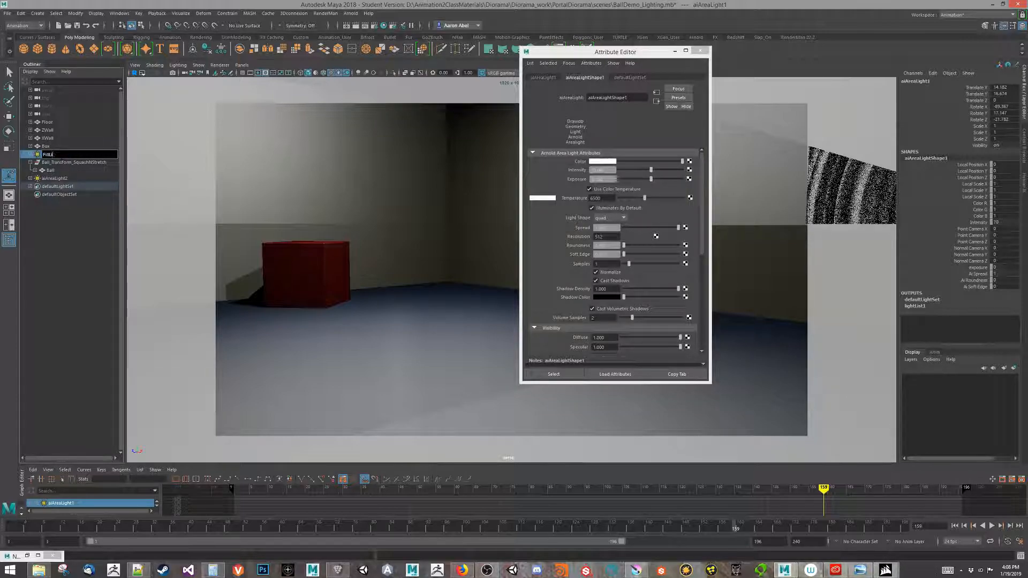
text(FillLight)
key(Return)
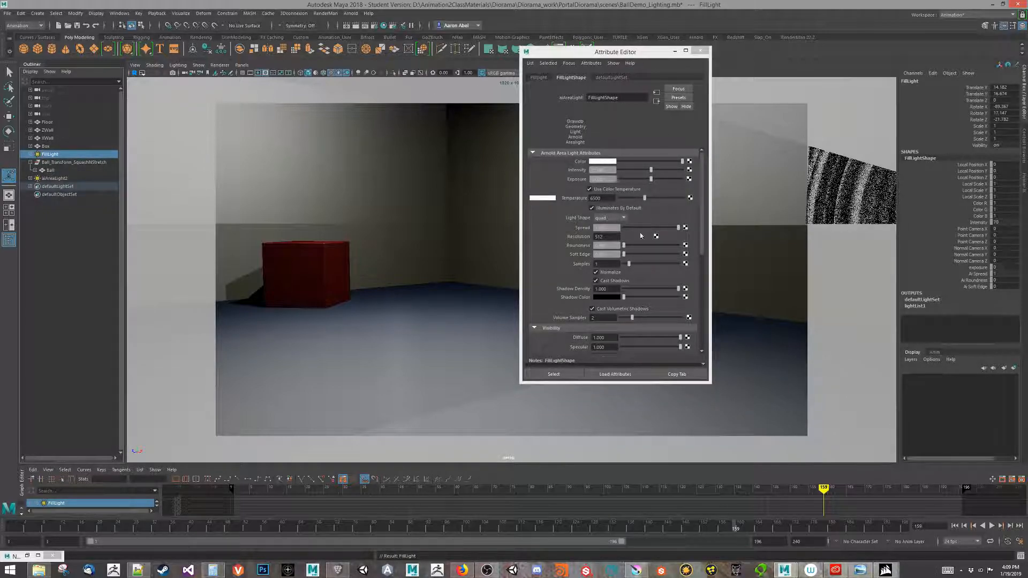
scroll(618, 295, down, 7)
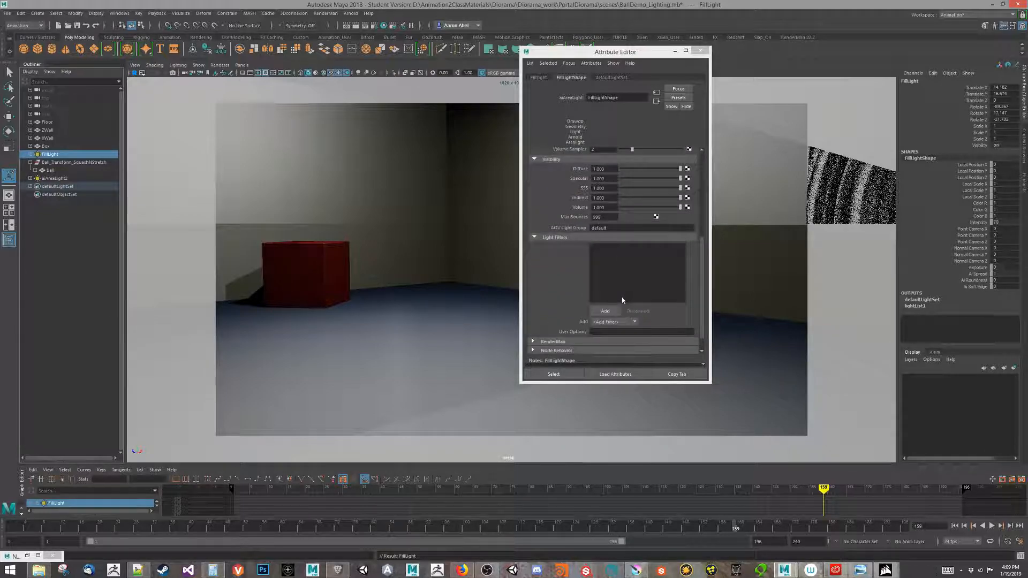
scroll(622, 300, down, 1)
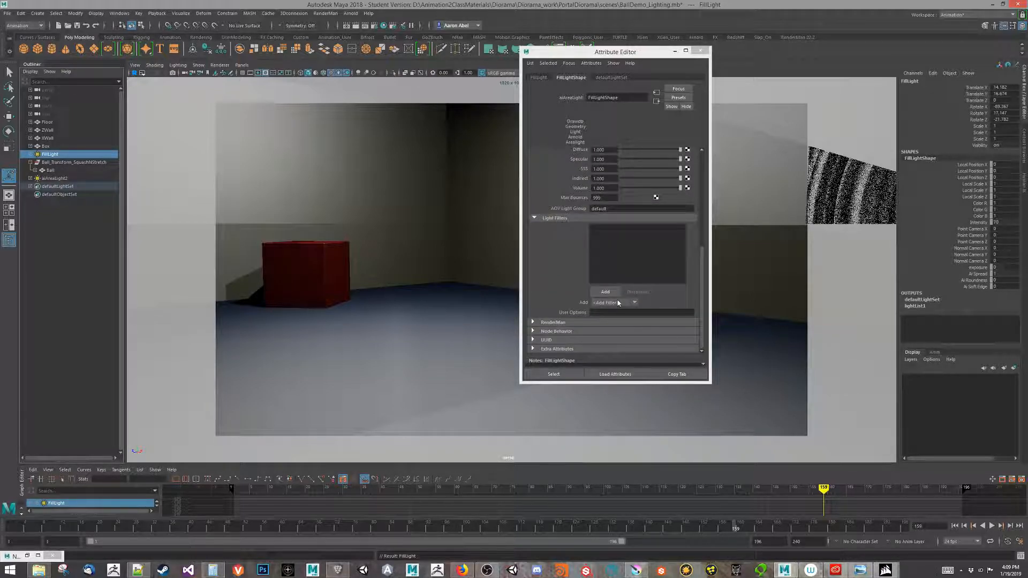
scroll(618, 303, up, 5)
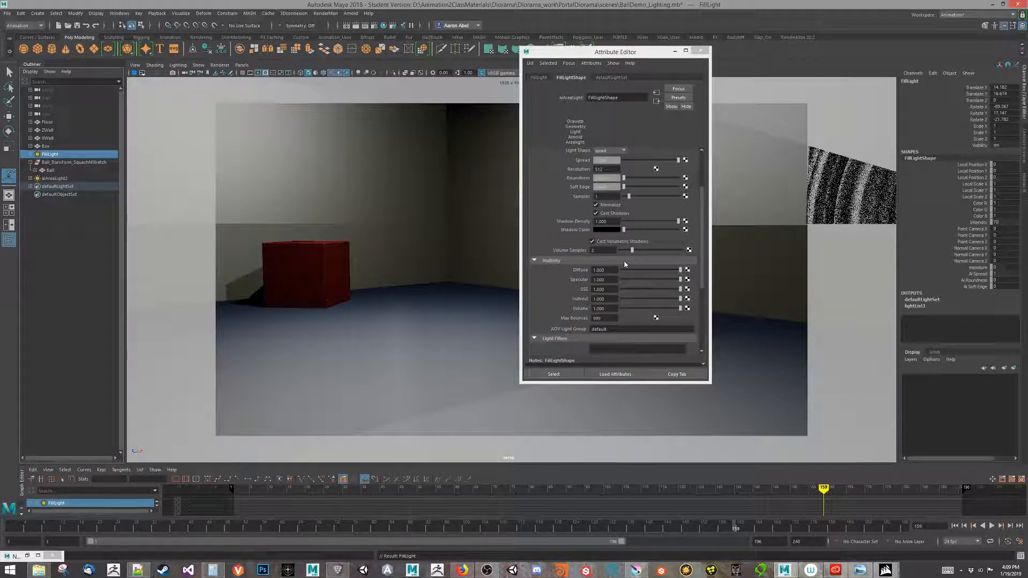
scroll(624, 264, up, 2)
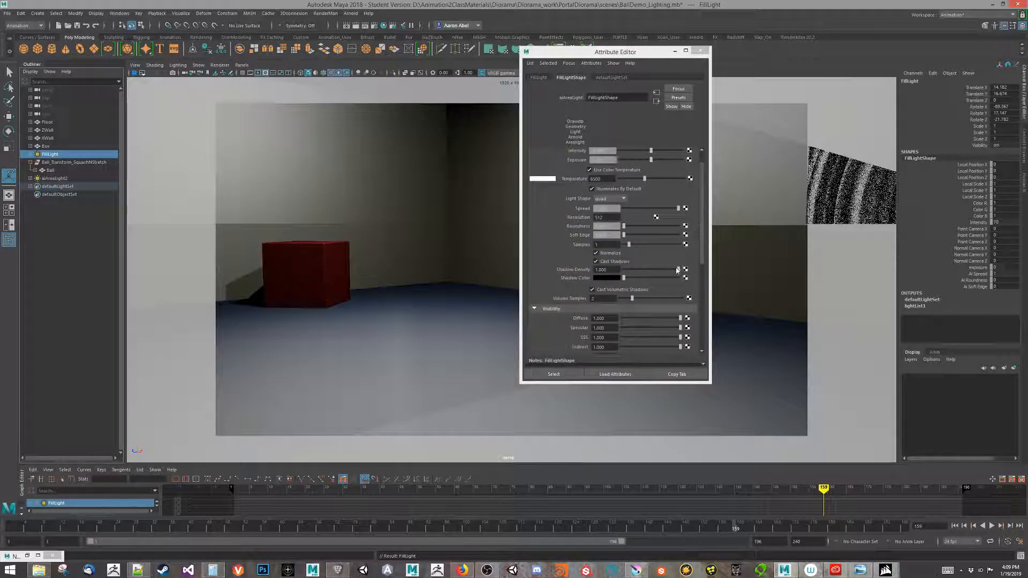
drag(602, 51, 813, 92)
Save the scene, accepting the student version warning.
click(351, 13)
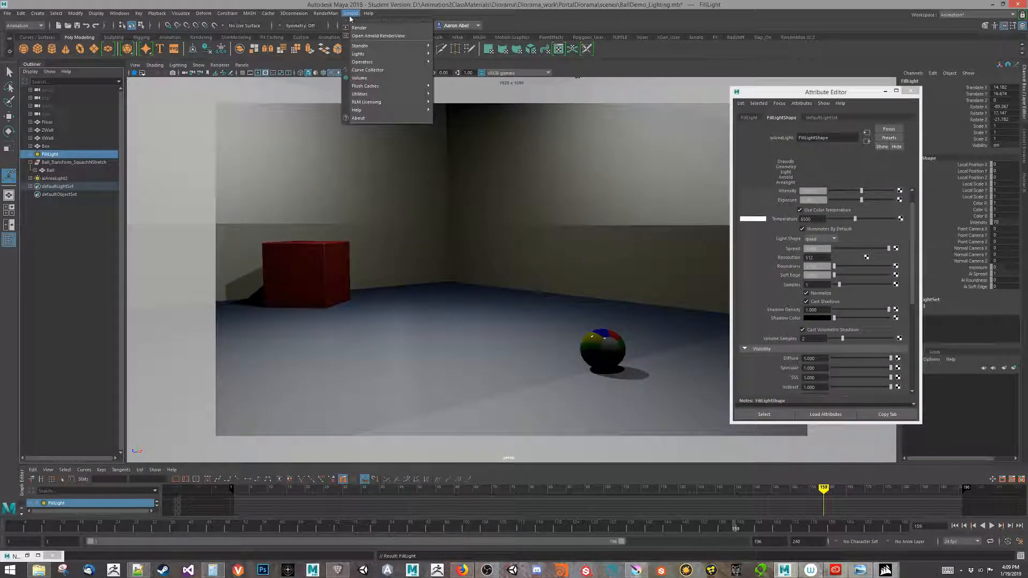
mouse_move(8, 14)
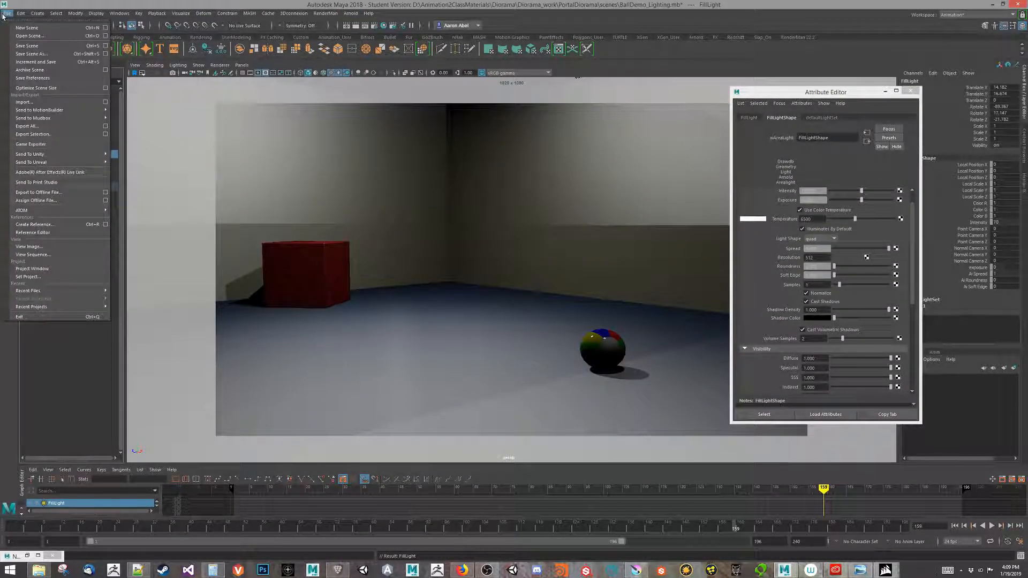
click(25, 46)
click(496, 292)
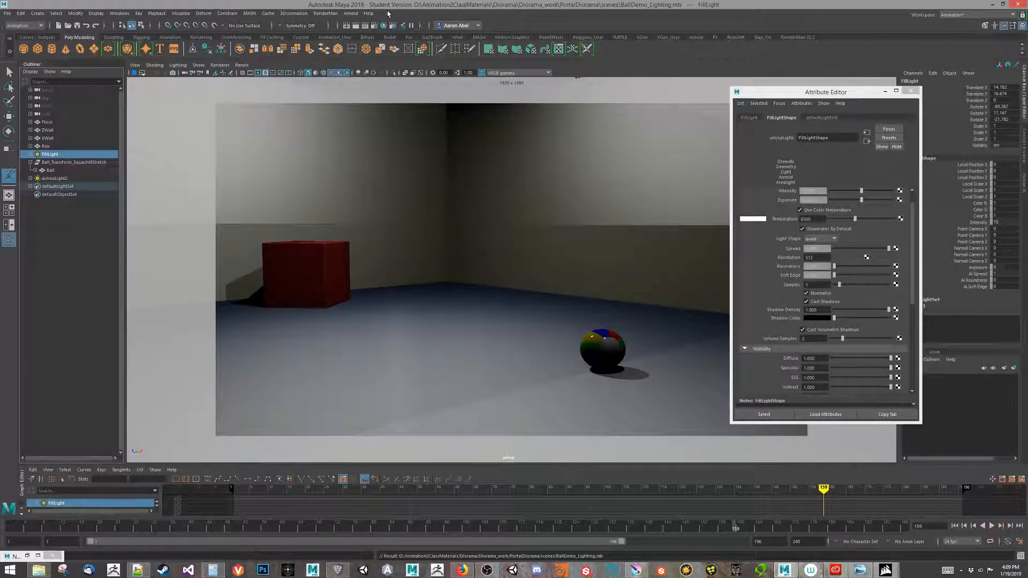
Preview the scene in Arnold while lowering FillLight's shadow density from 0.388 down to 0.
click(350, 13)
click(378, 28)
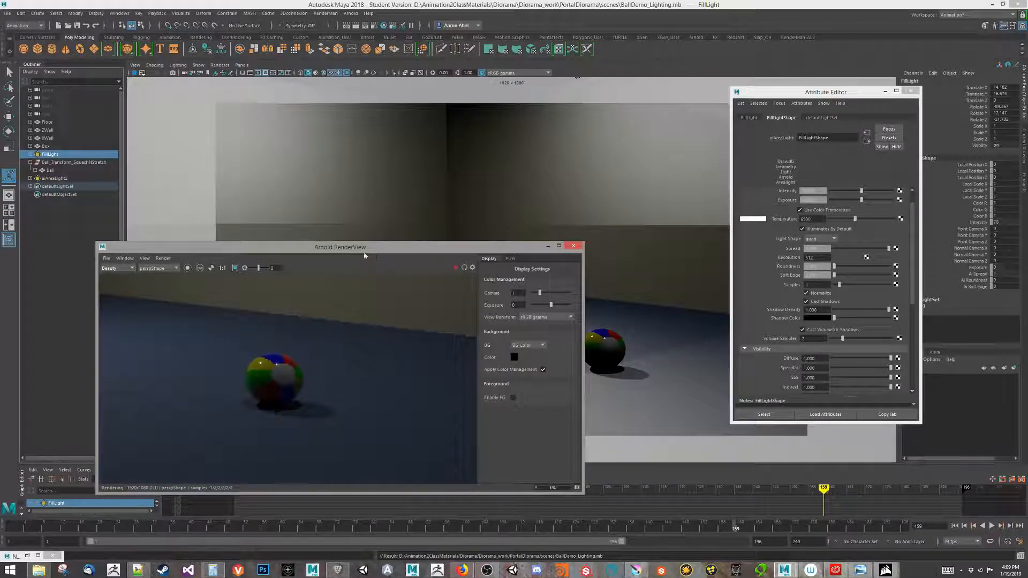
click(855, 310)
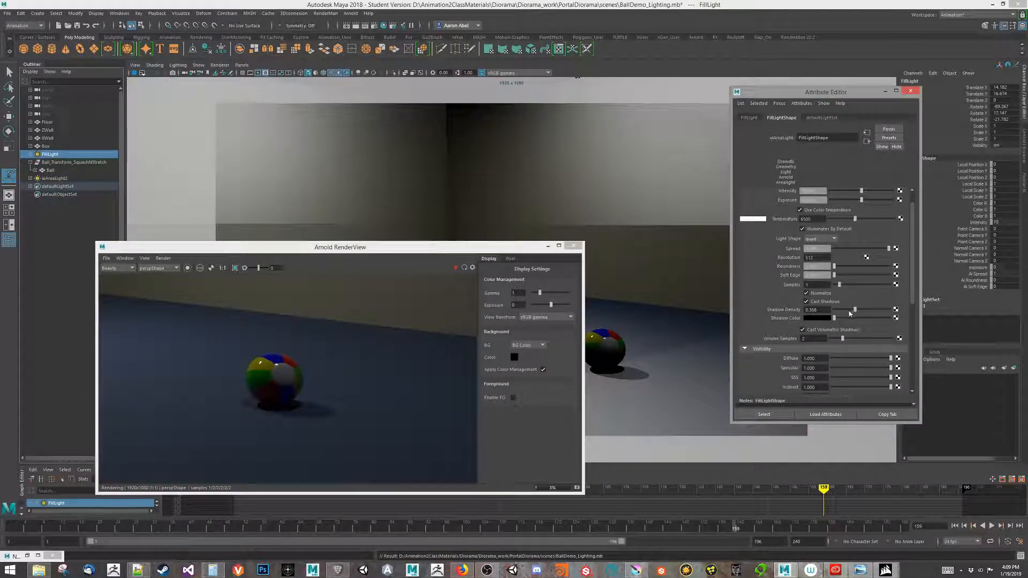
click(455, 268)
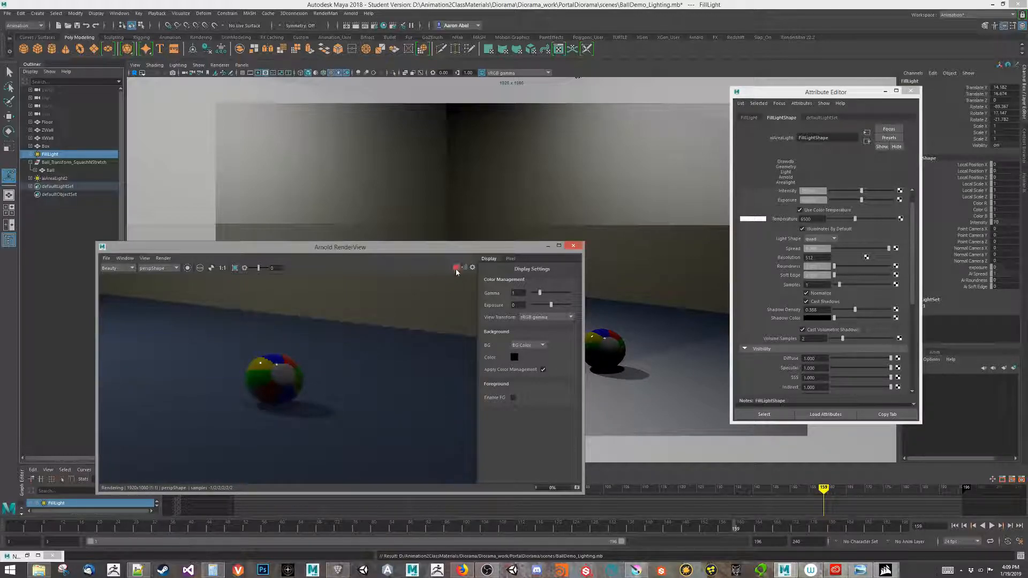
click(847, 310)
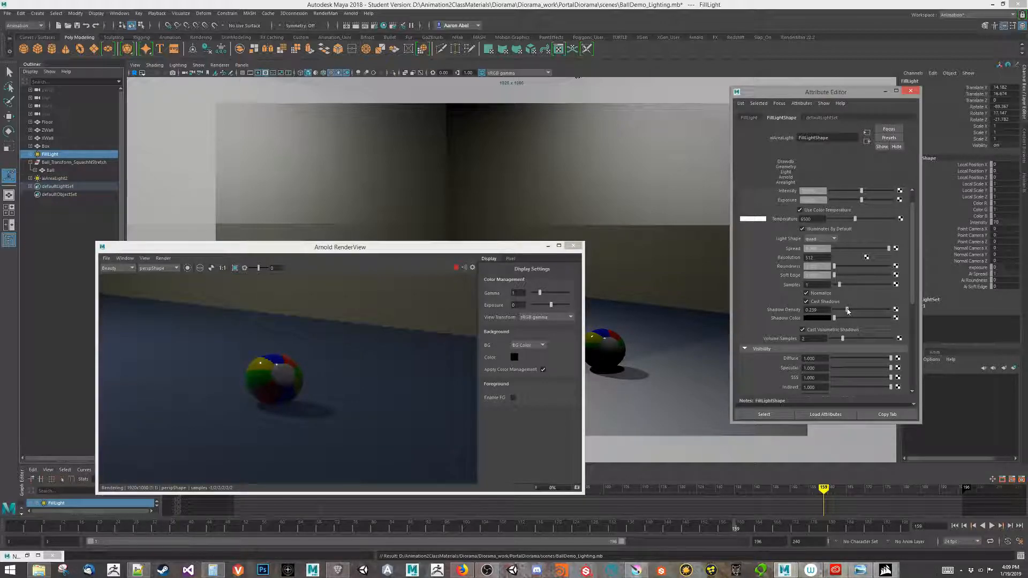
click(843, 311)
mouse_move(842, 313)
mouse_down()
mouse_move(820, 315)
mouse_move(937, 320)
mouse_move(833, 313)
mouse_move(845, 311)
mouse_up()
Zoom and pan the render preview to check the ball, then close the light settings and RenderView.
scroll(248, 335, down, 2)
middle_drag(236, 353, 467, 380)
middle_drag(340, 321, 223, 334)
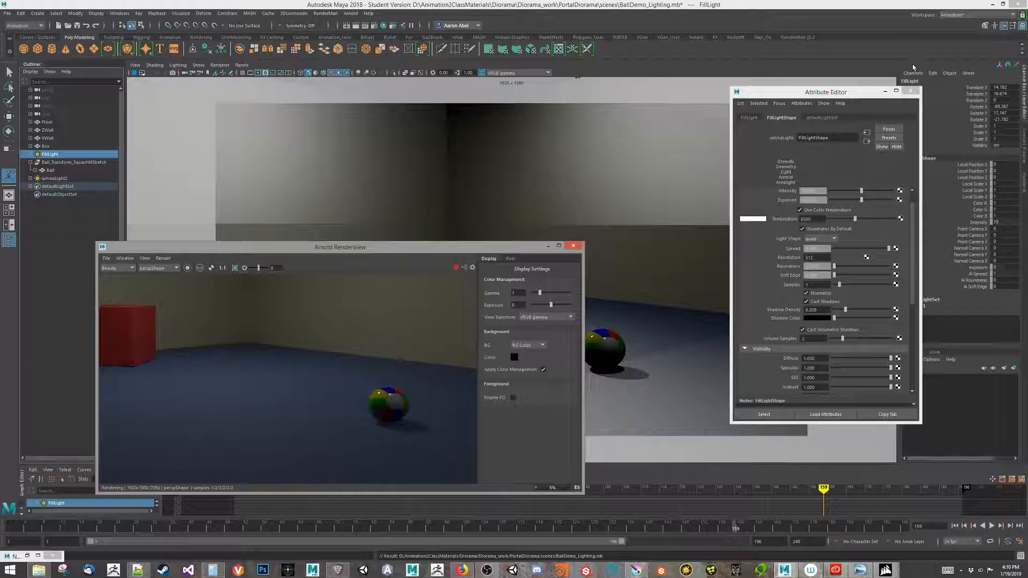
click(905, 91)
drag(489, 252, 514, 156)
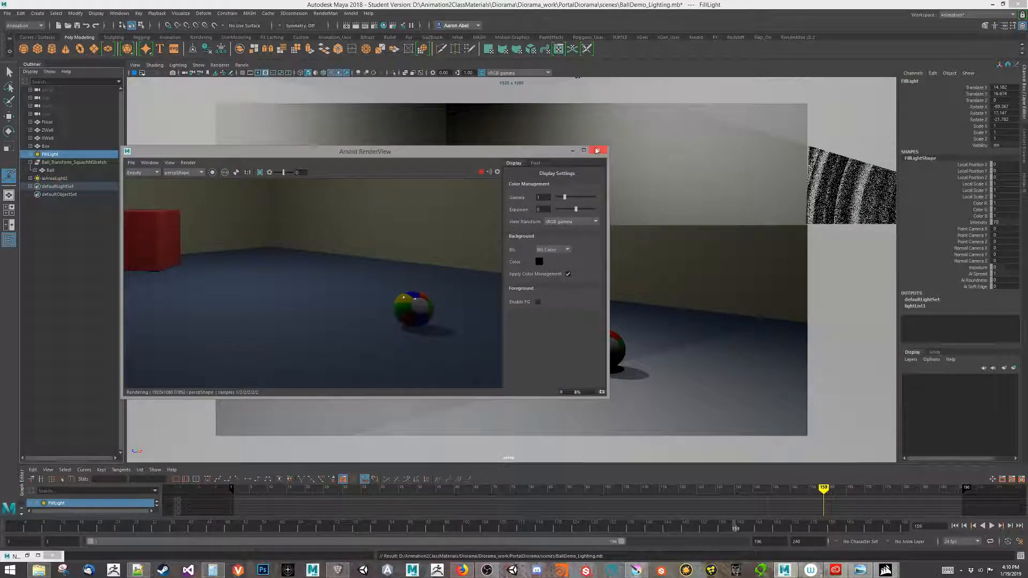
click(596, 151)
Play the ball's bounce animation and scrub back to frame 37.
key(alt+v)
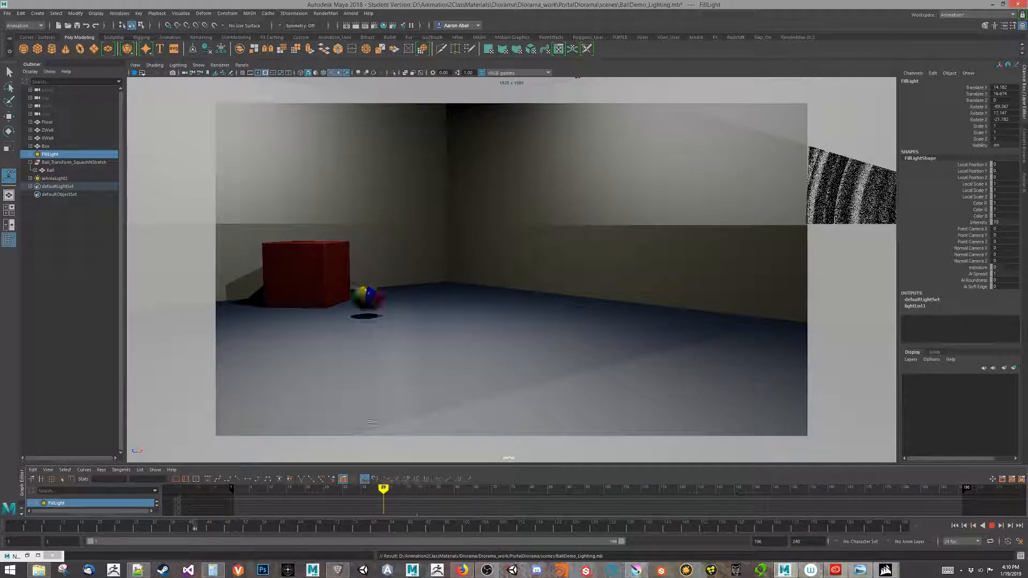
drag(448, 442, 366, 417)
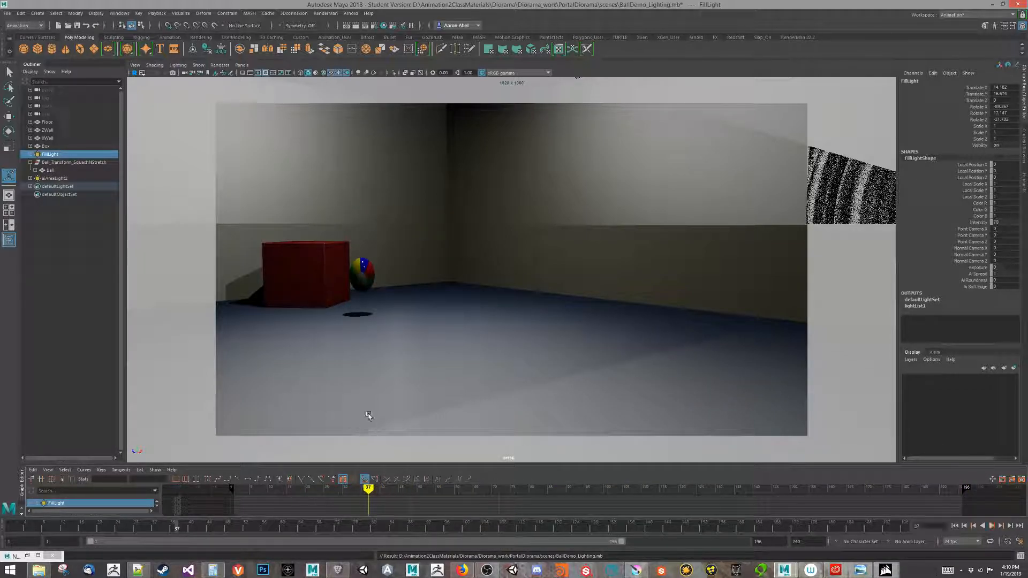
mouse_move(492, 574)
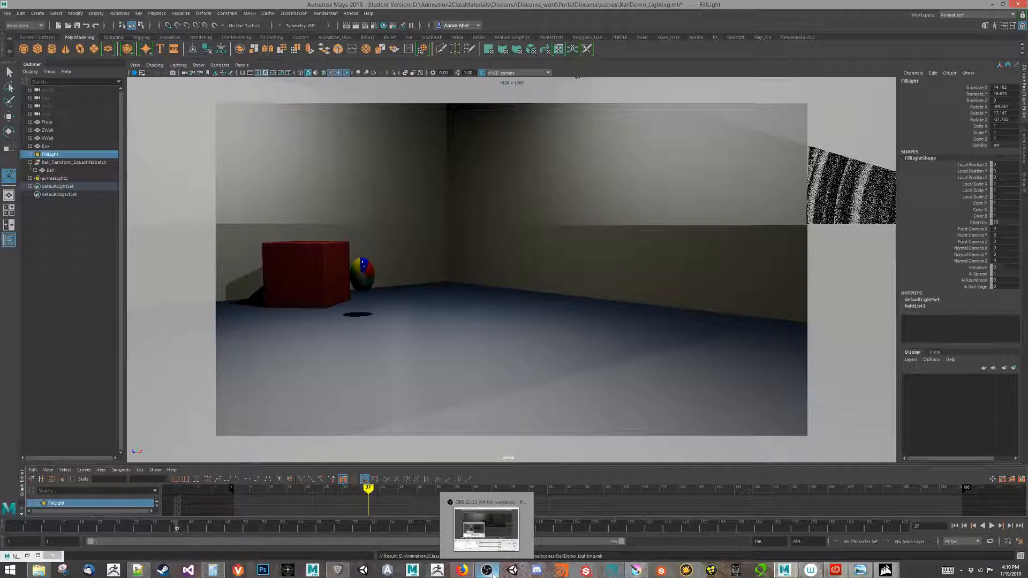